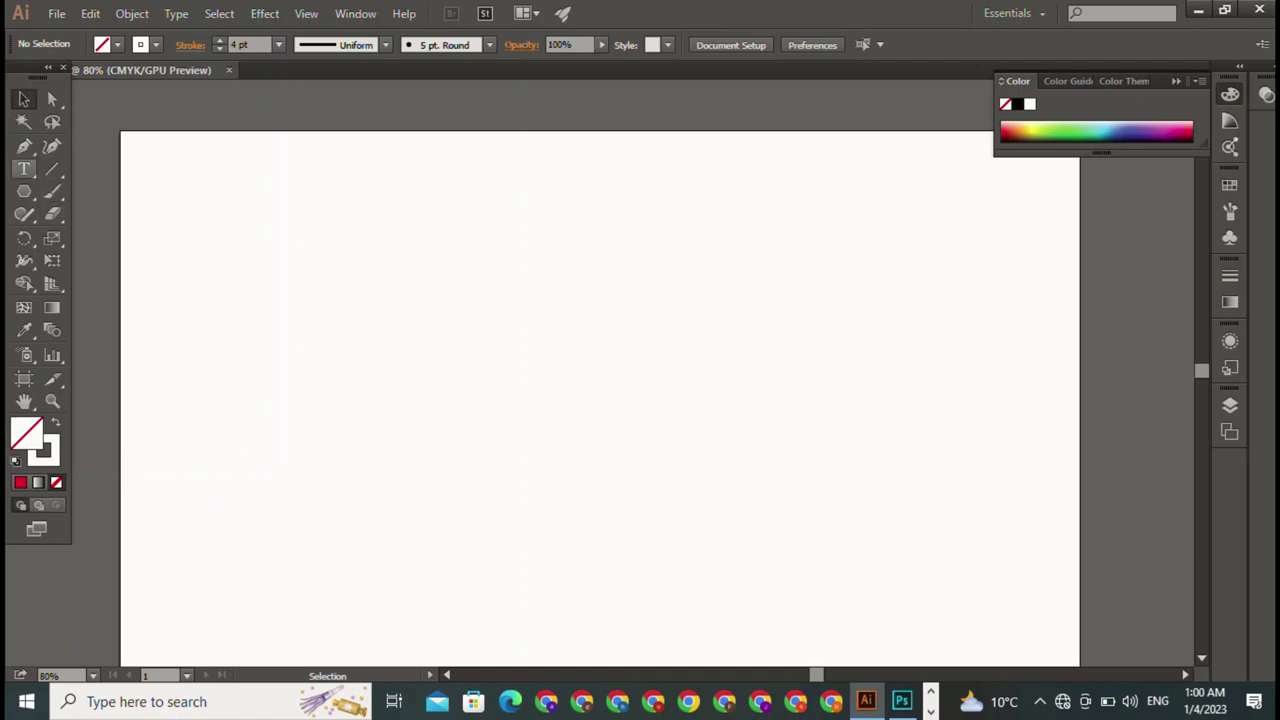
- Type 'VD' in Magneto Bold on the artboard and scale it up to about 261.66 pt
left_click(24, 169)
left_click(386, 250)
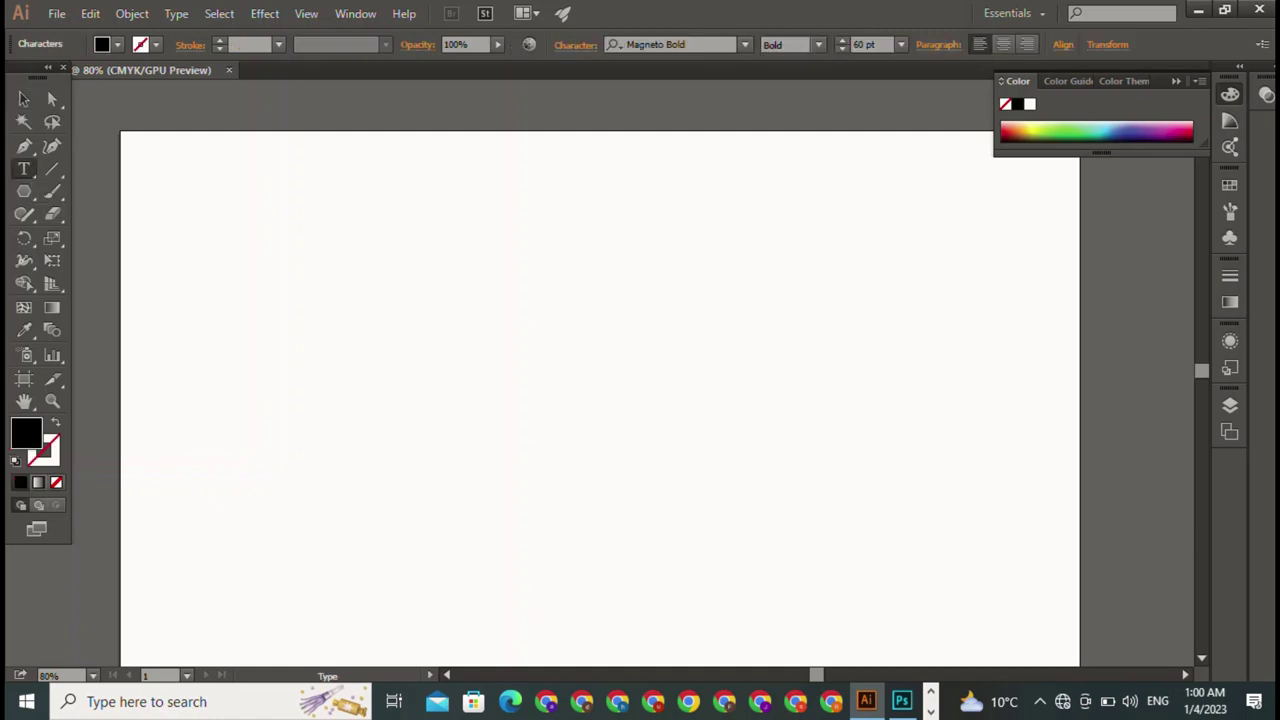
type("VD")
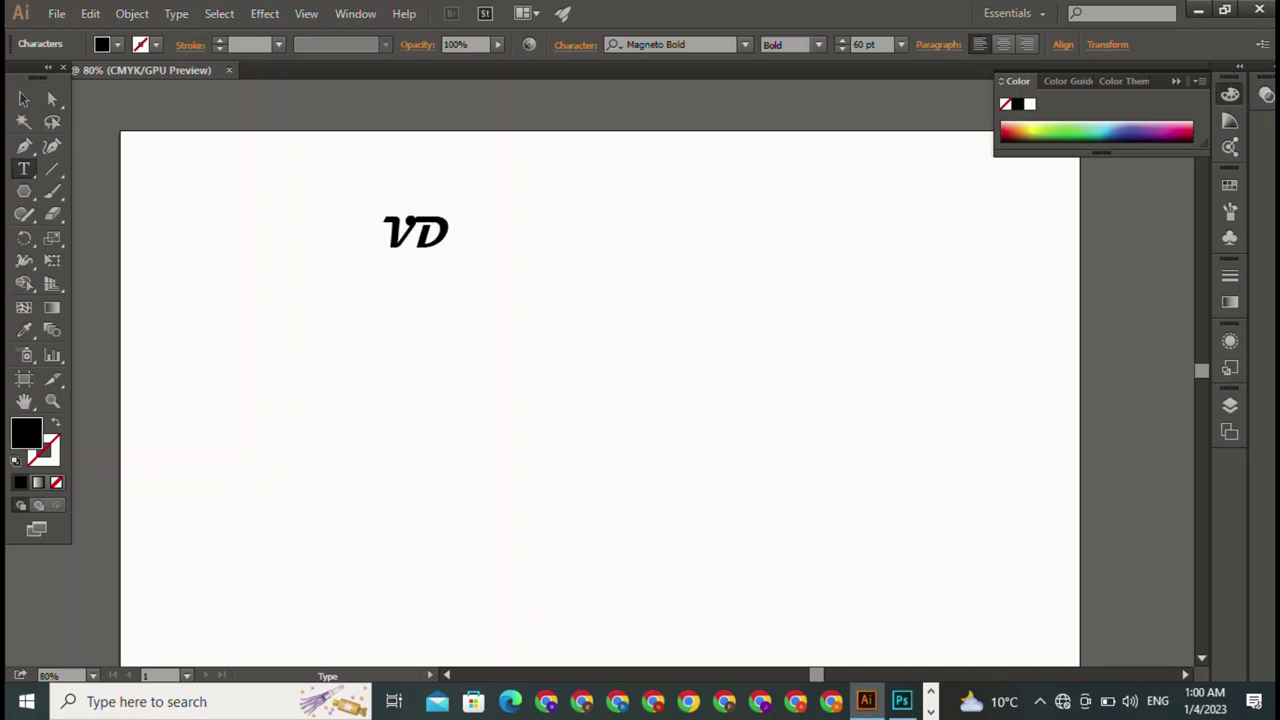
key("Escape")
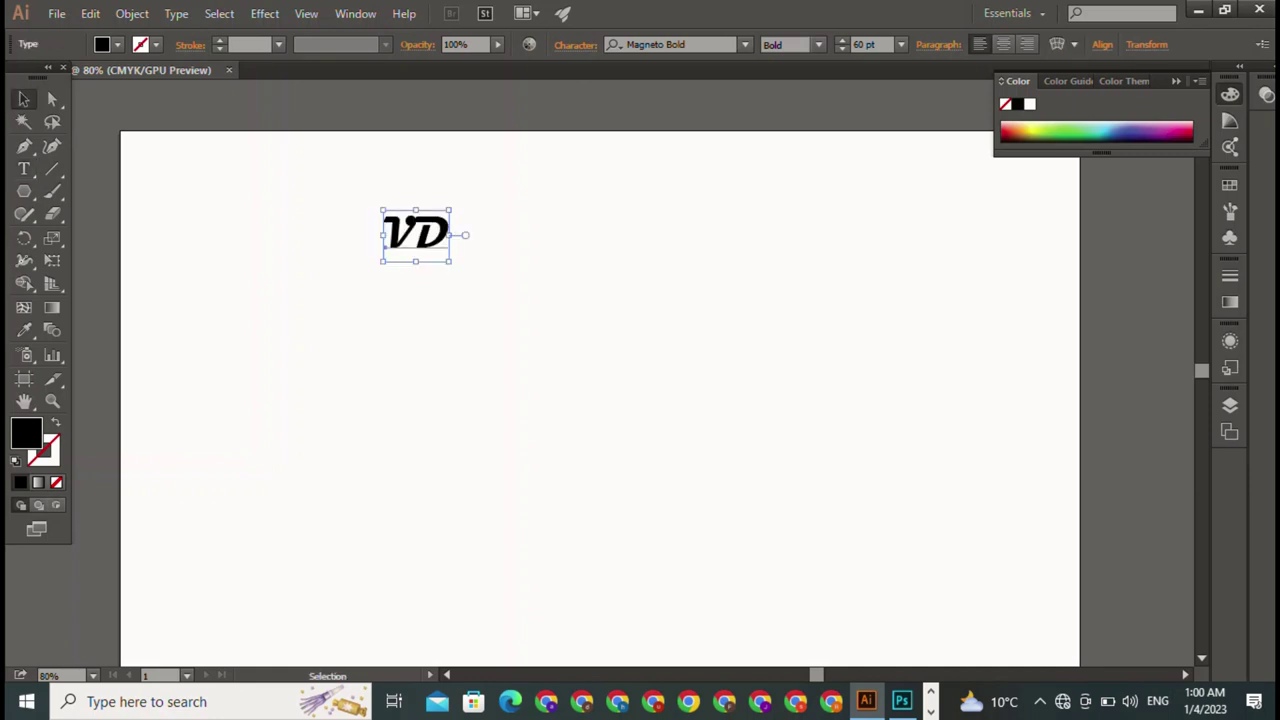
left_click_drag(451, 261, 669, 434)
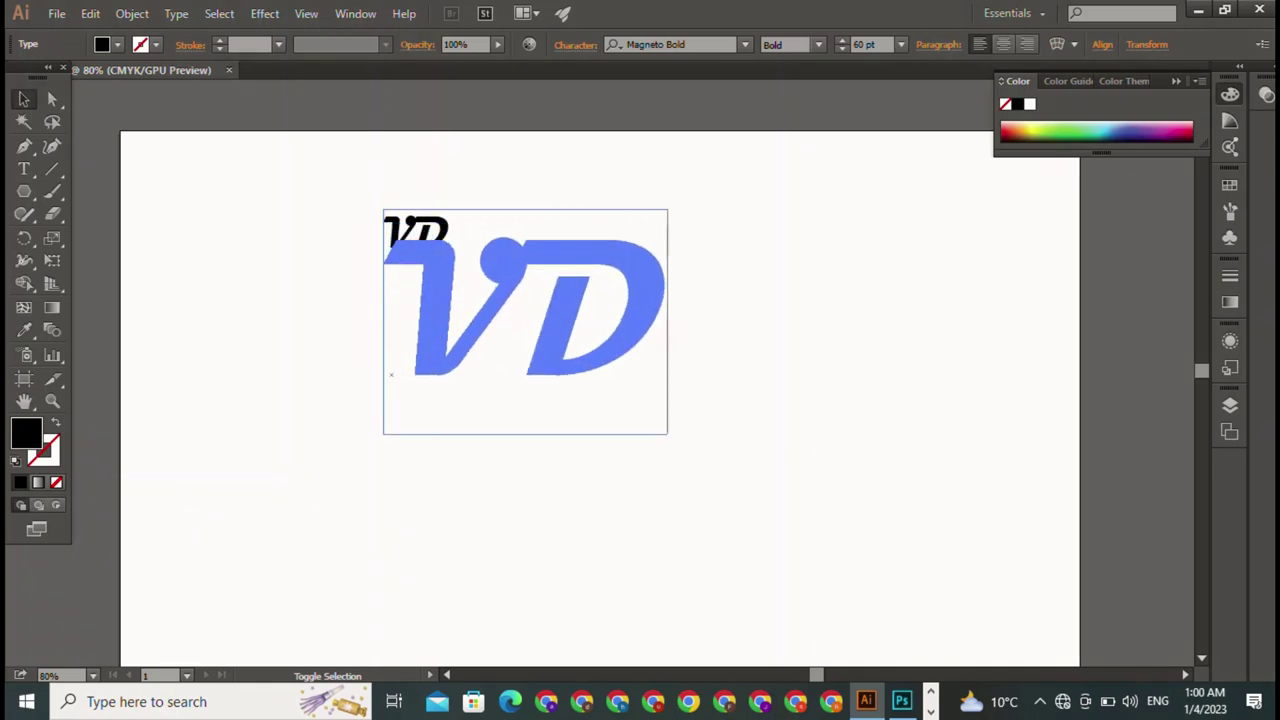
left_click(800, 500)
left_click(440, 320)
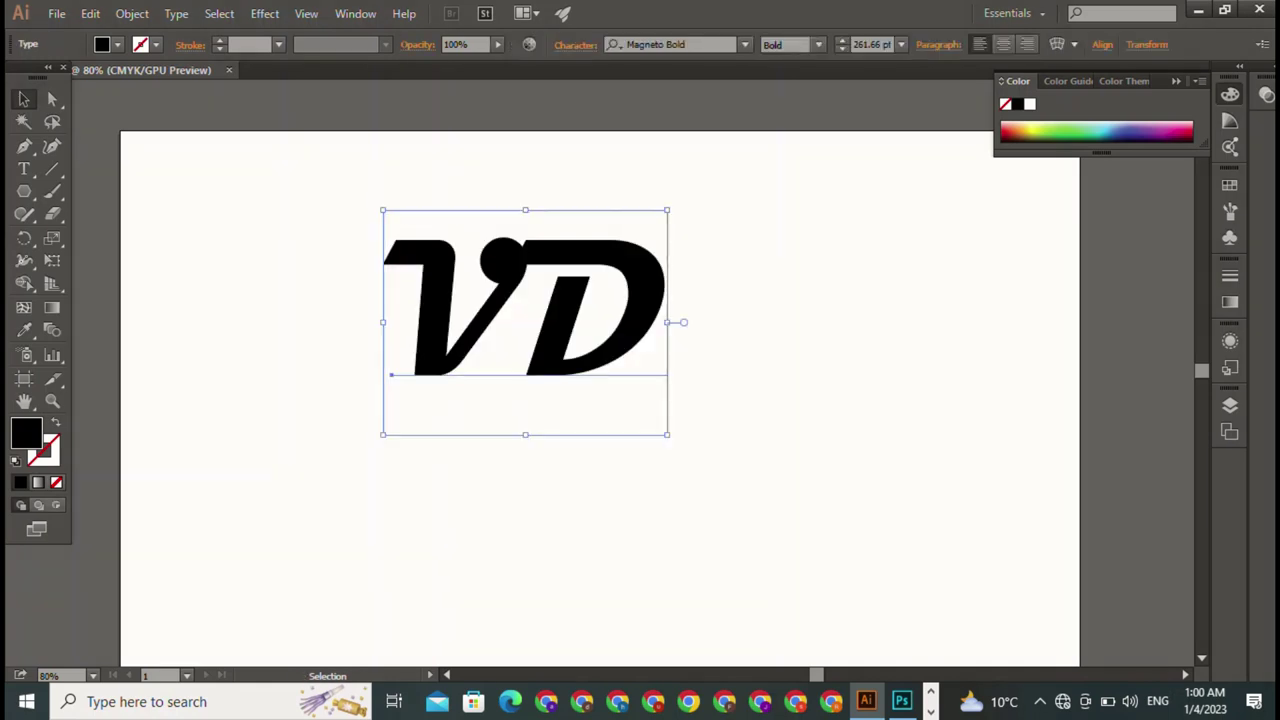
key("ctrl+shift+a")
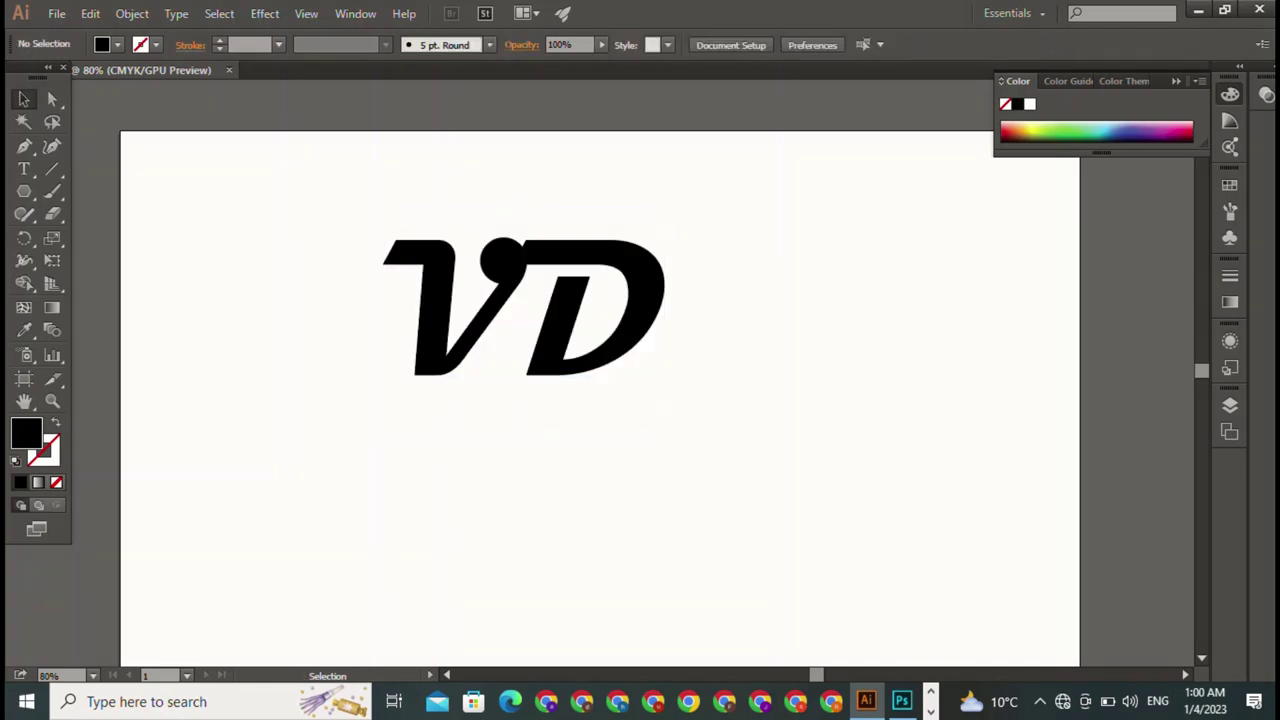
key("p")
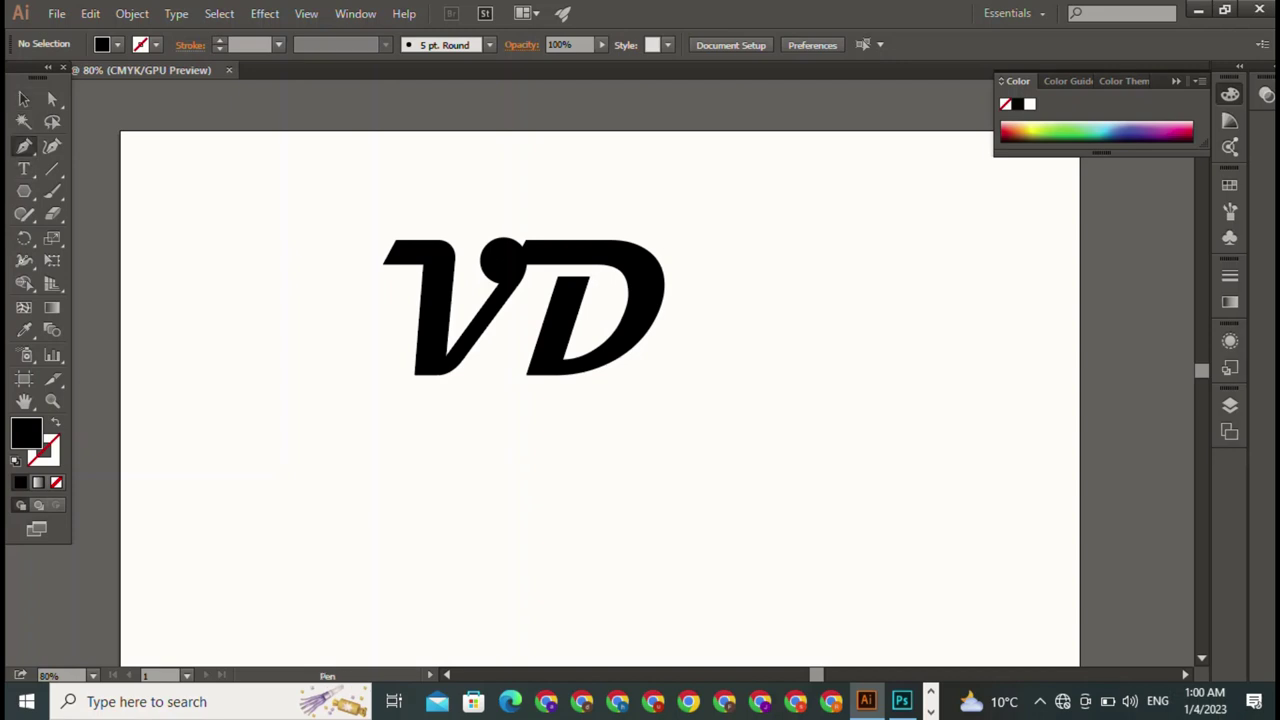
- Draw a 278.75 pt square below-left of VD with no fill
left_click_drag(24, 191, 100, 189)
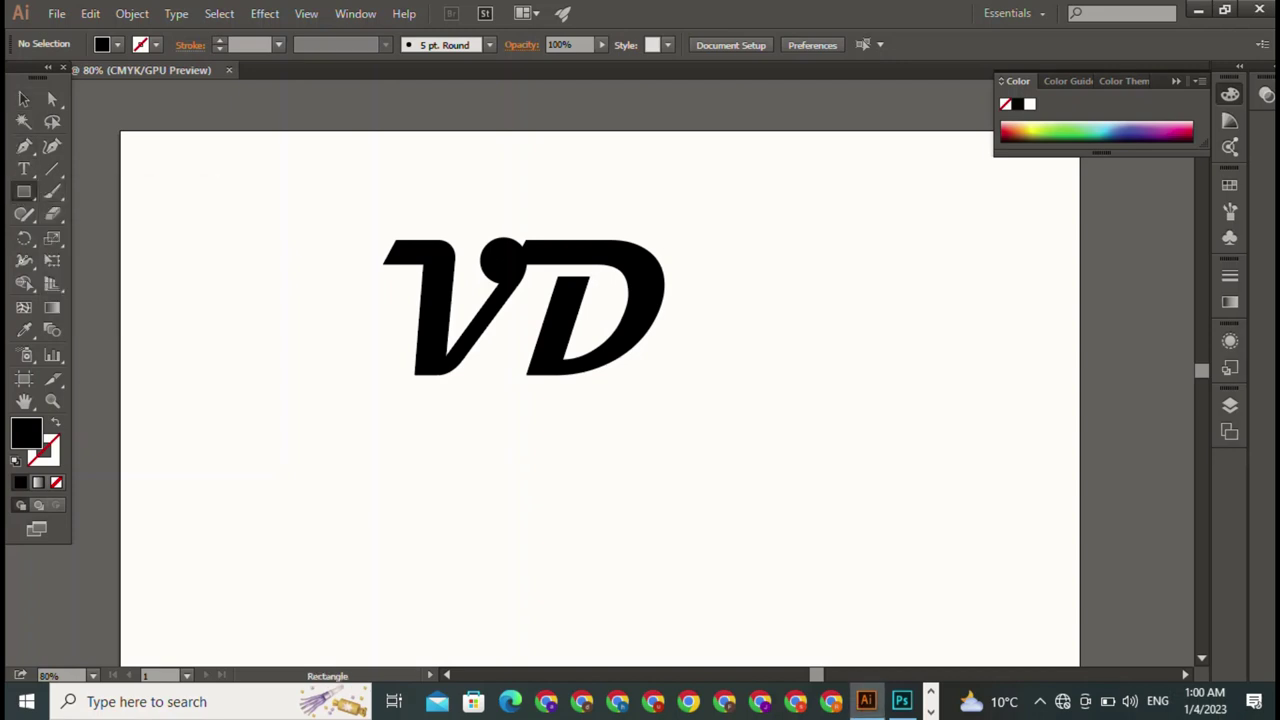
mouse_move(225, 404)
left_mouse_down()
mouse_move(439, 548)
mouse_move(434, 612)
left_mouse_up()
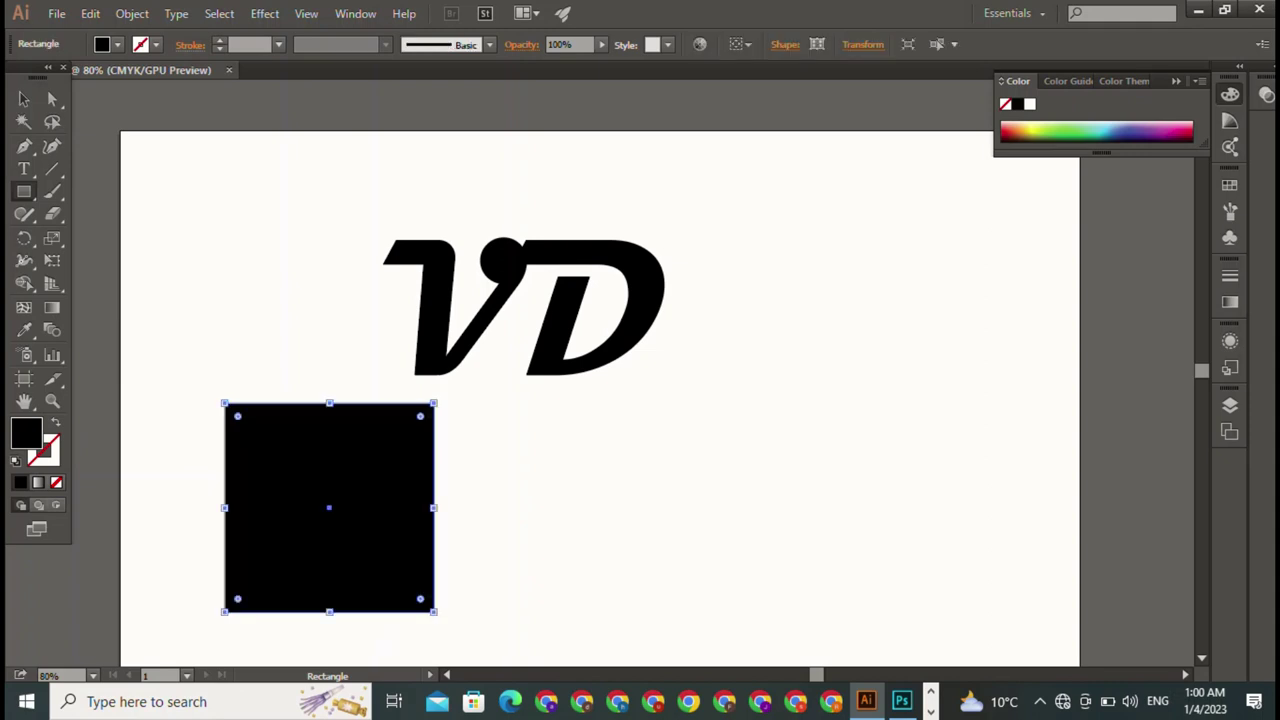
left_click(117, 44)
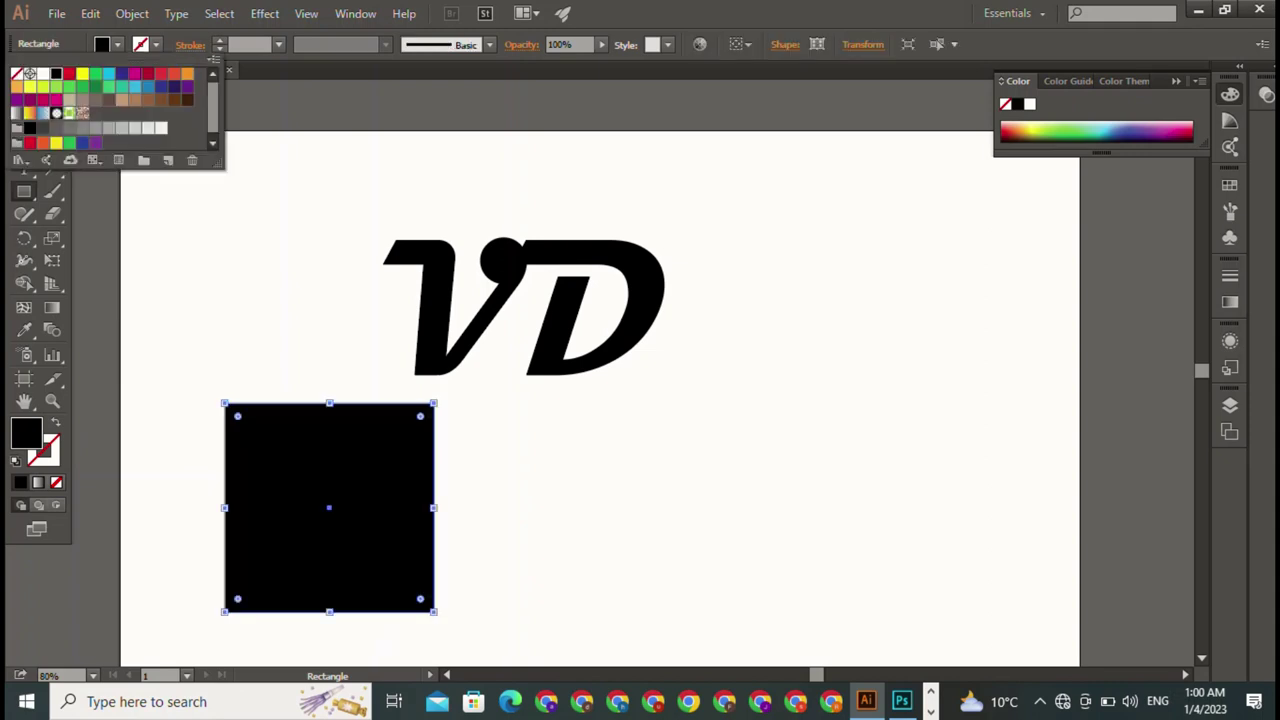
left_click(18, 74)
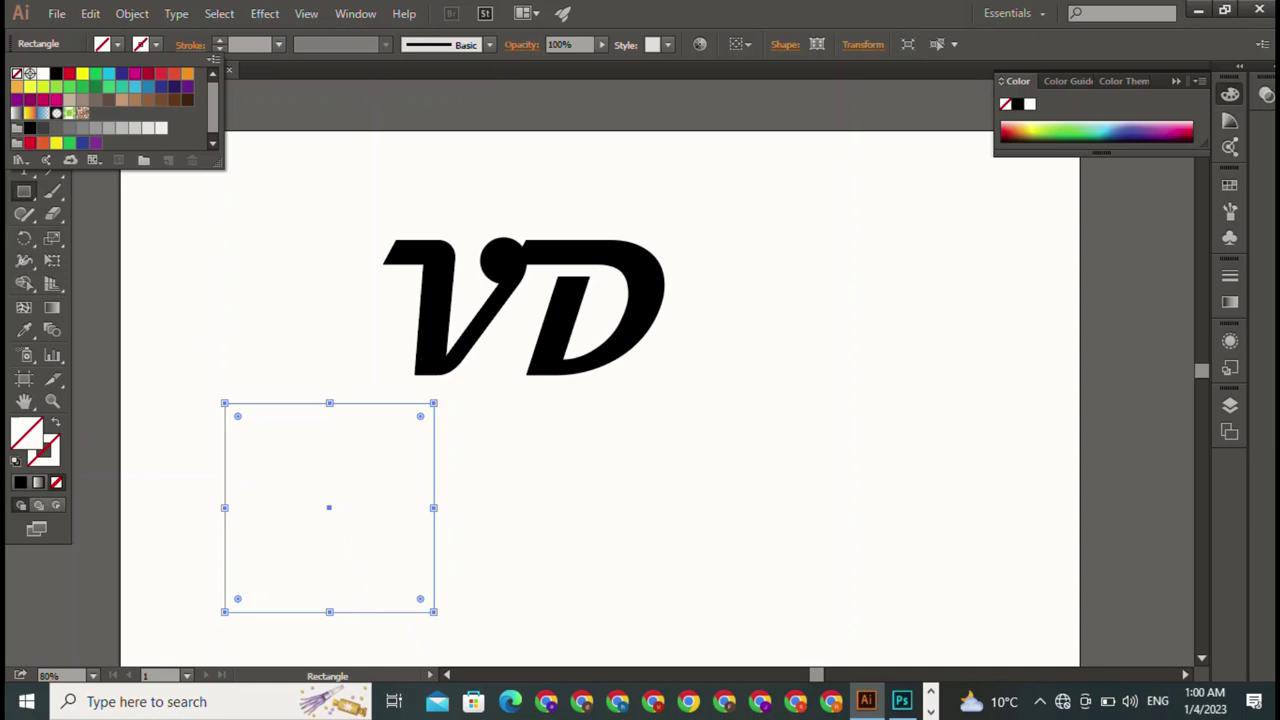
left_click(117, 44)
key("Escape")
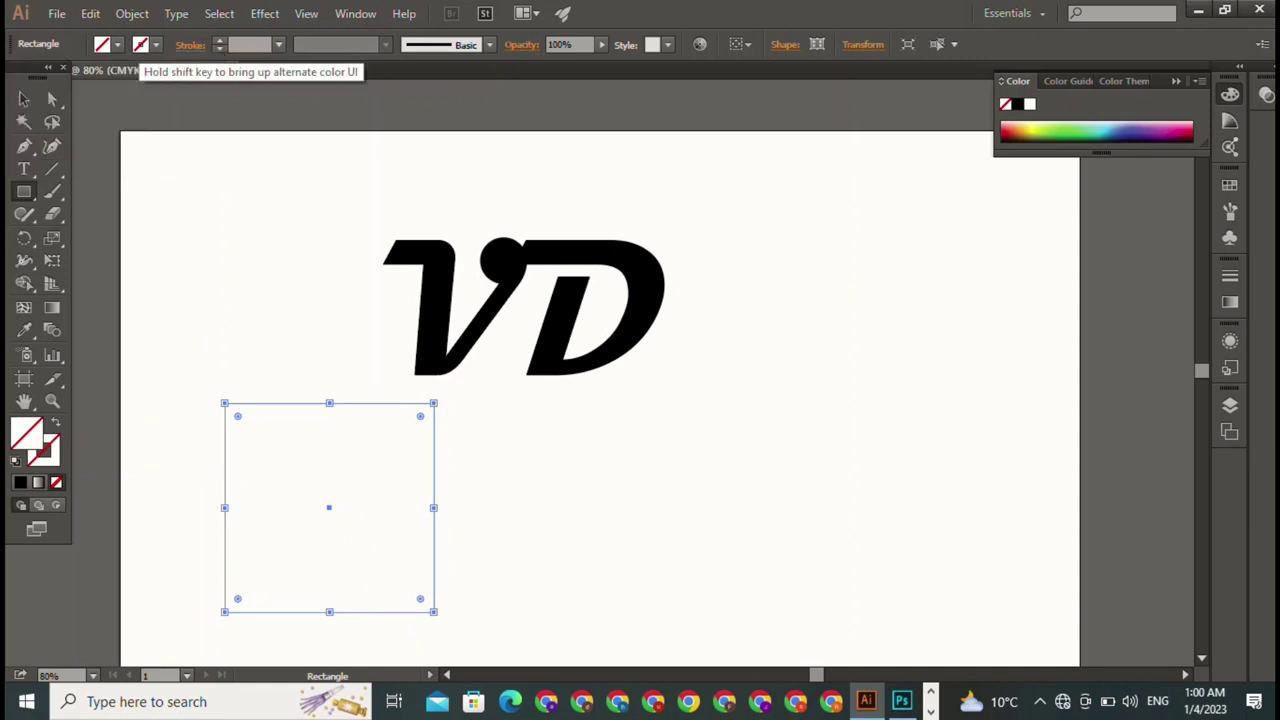
- Give the square a black 4 pt outline
left_click(141, 44)
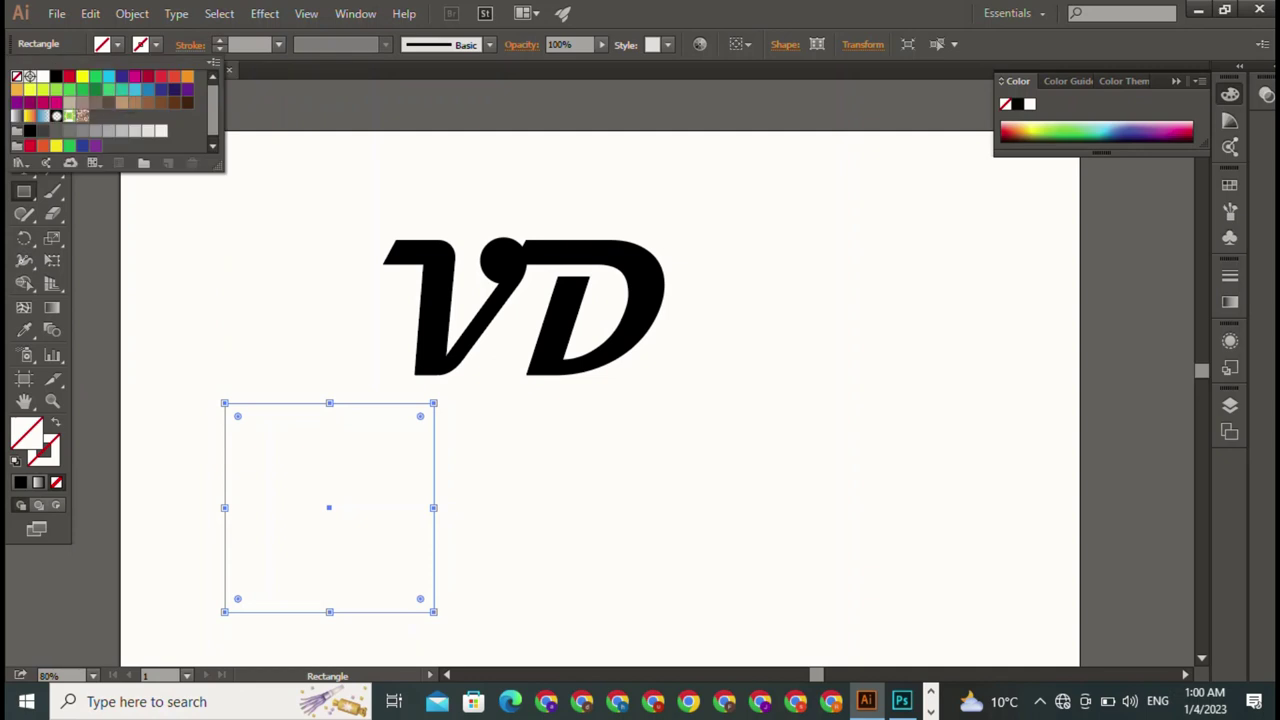
left_click(56, 76)
key("Escape")
left_click(219, 40)
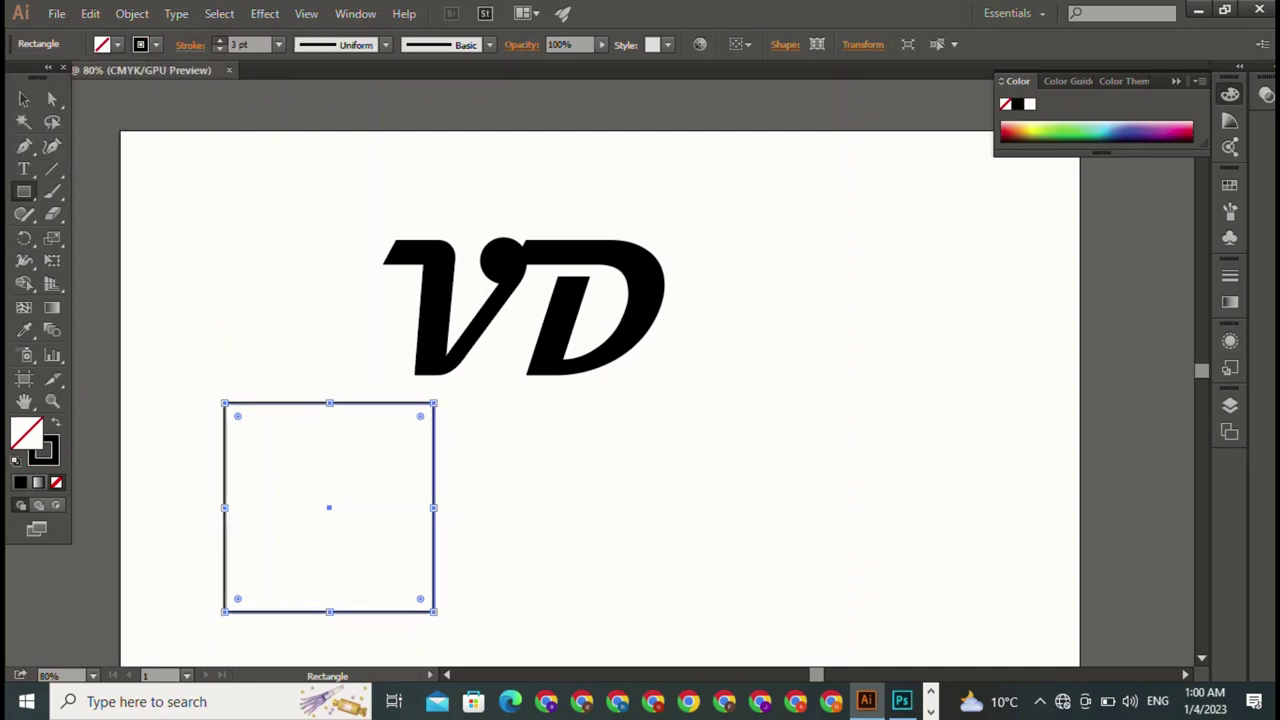
left_click(219, 40)
key("v")
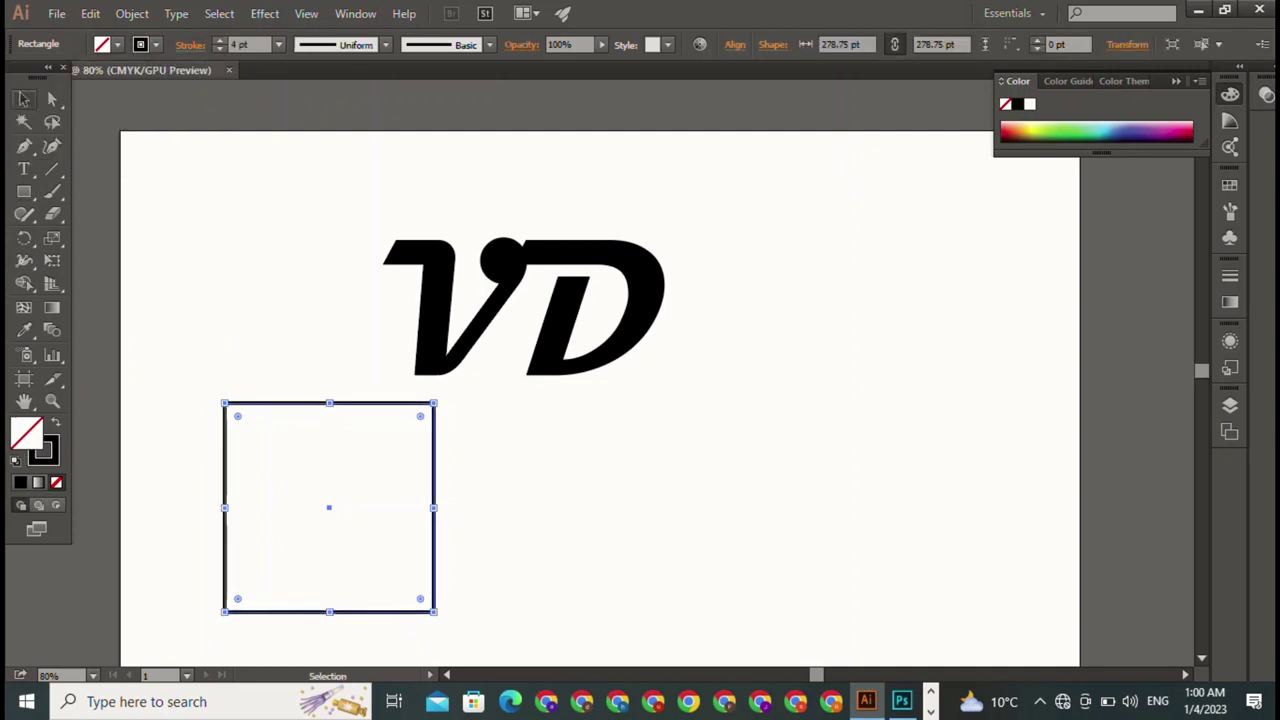
left_click(314, 371)
left_click(314, 403)
- Give the square's outline a pinched-middle variable width profile
mouse_move(227, 560)
left_mouse_down()
mouse_move(391, 595)
mouse_move(223, 564)
left_mouse_up()
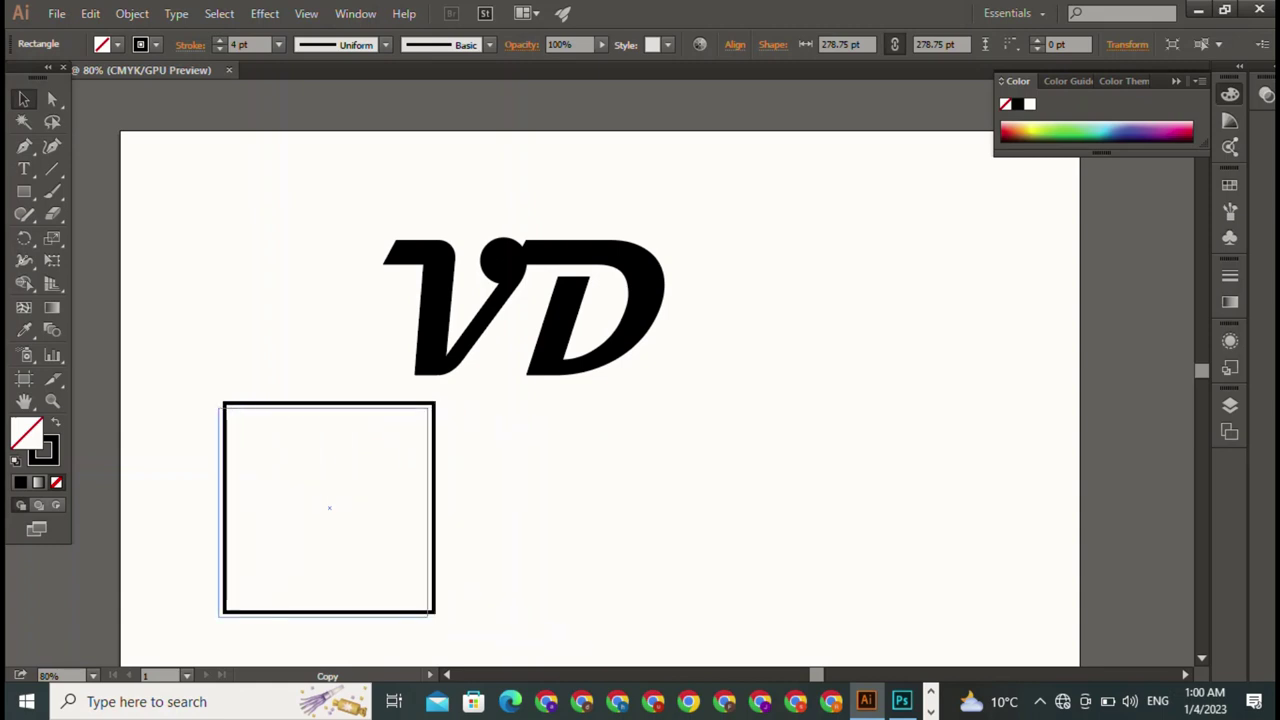
left_click_drag(223, 564, 233, 566)
key("ctrl+z")
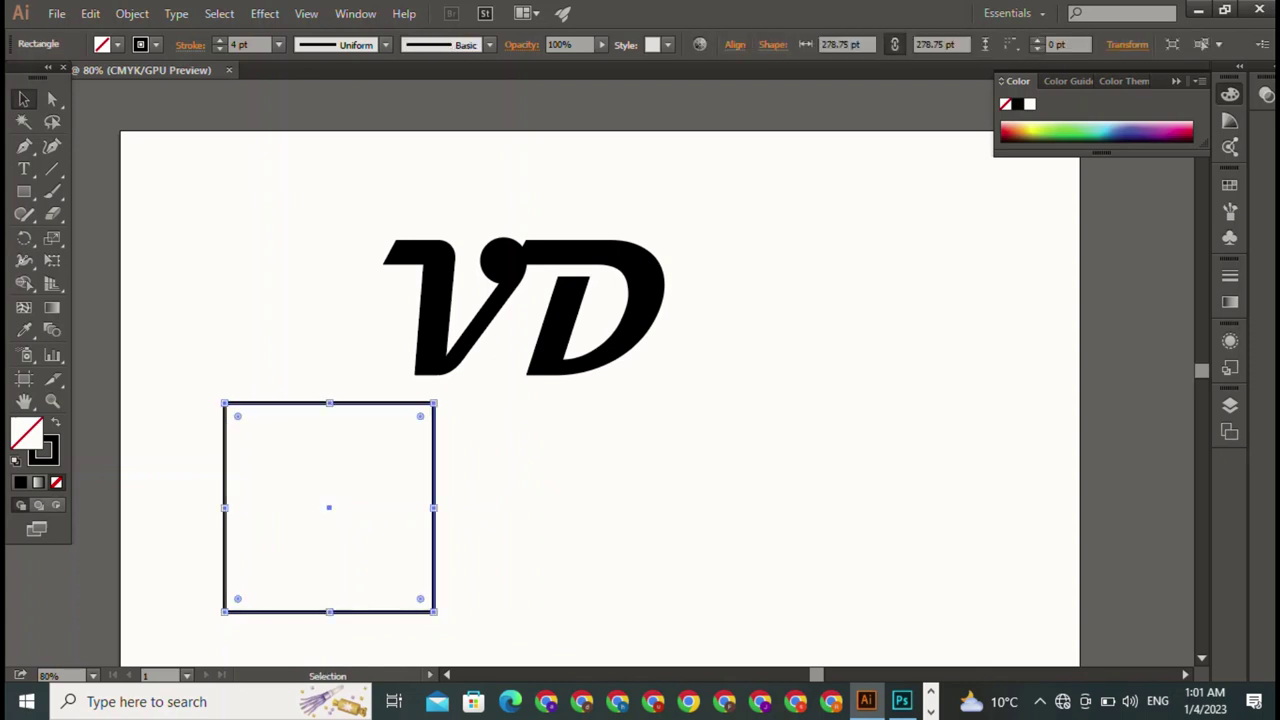
left_click(385, 44)
left_click(325, 132)
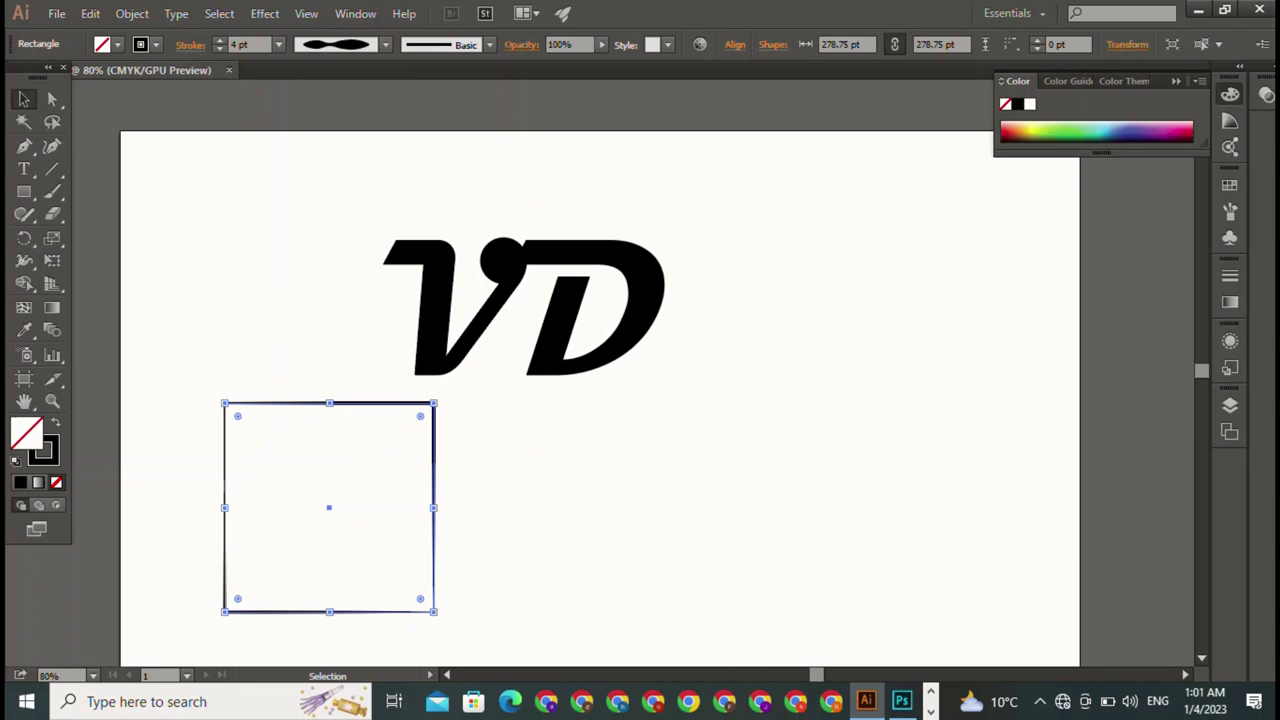
- Build a stepped stack of offset square copies and move it right of VD
left_click_drag(330, 611, 325, 603)
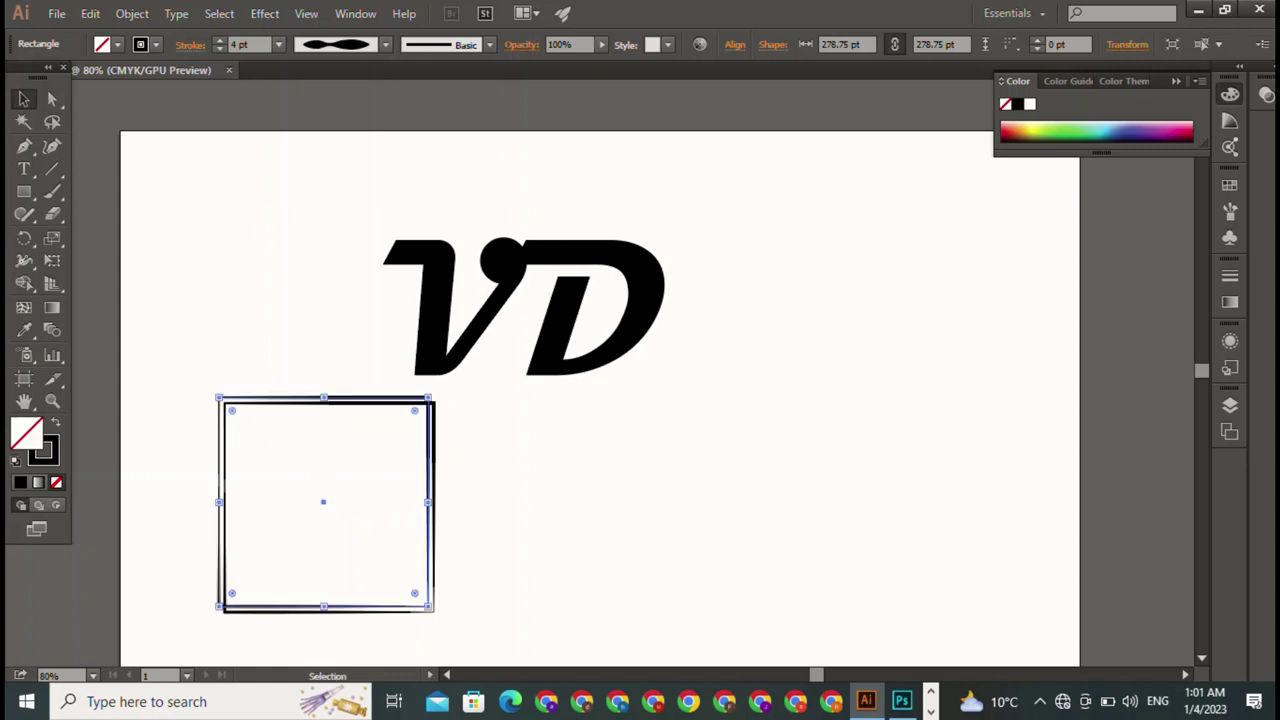
key("ctrl+d")
key("ctrl+d")
key("ctrl+d")
key("ctrl+d")
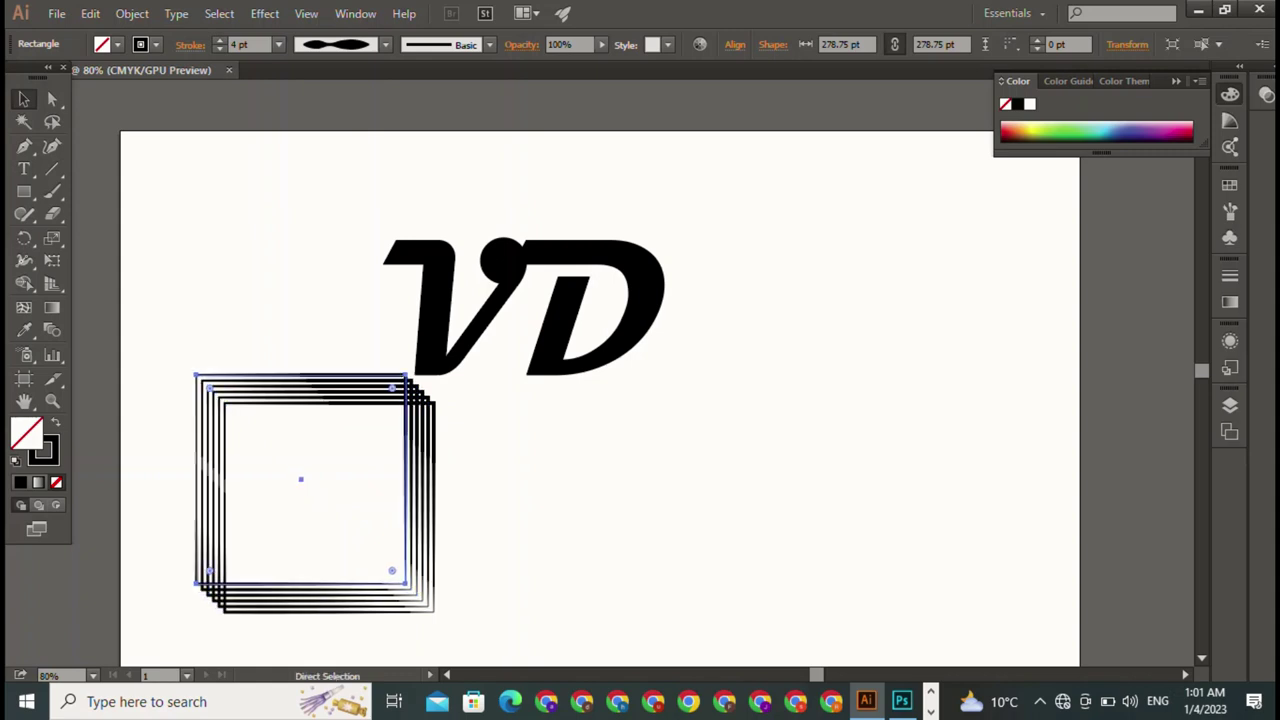
key("ctrl+d")
key("ctrl+shift+a")
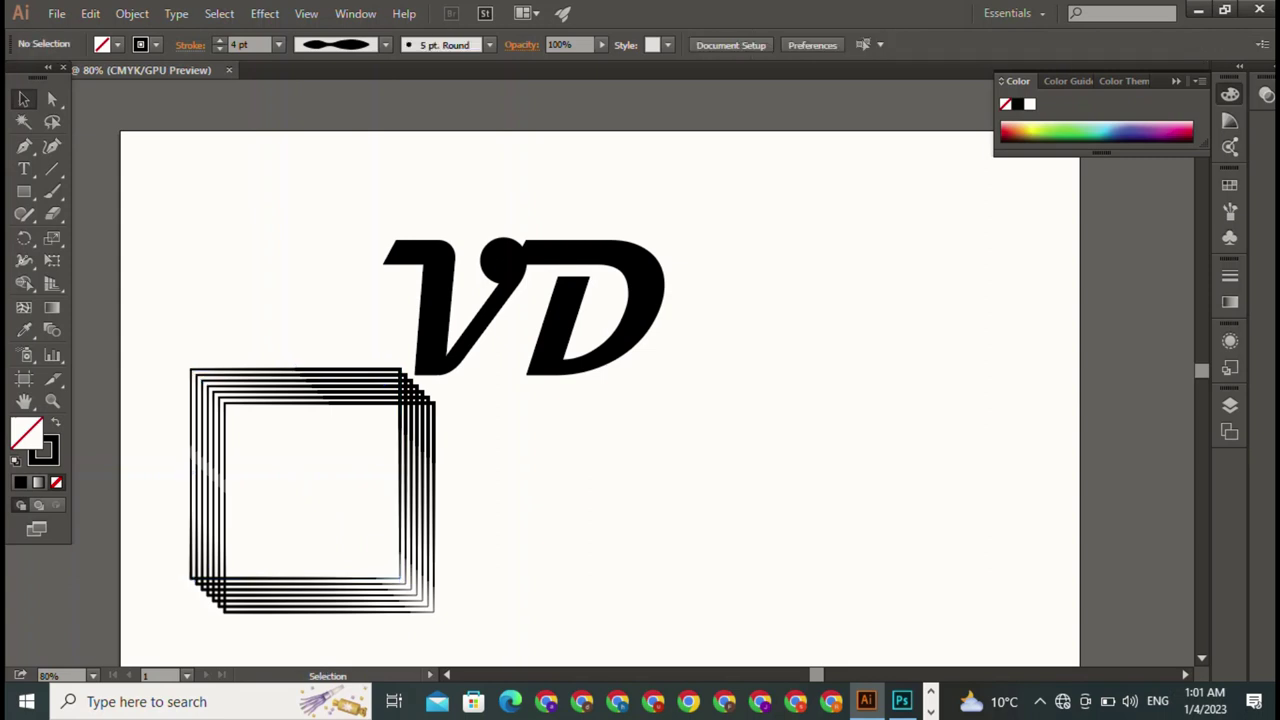
left_click_drag(288, 318, 330, 505)
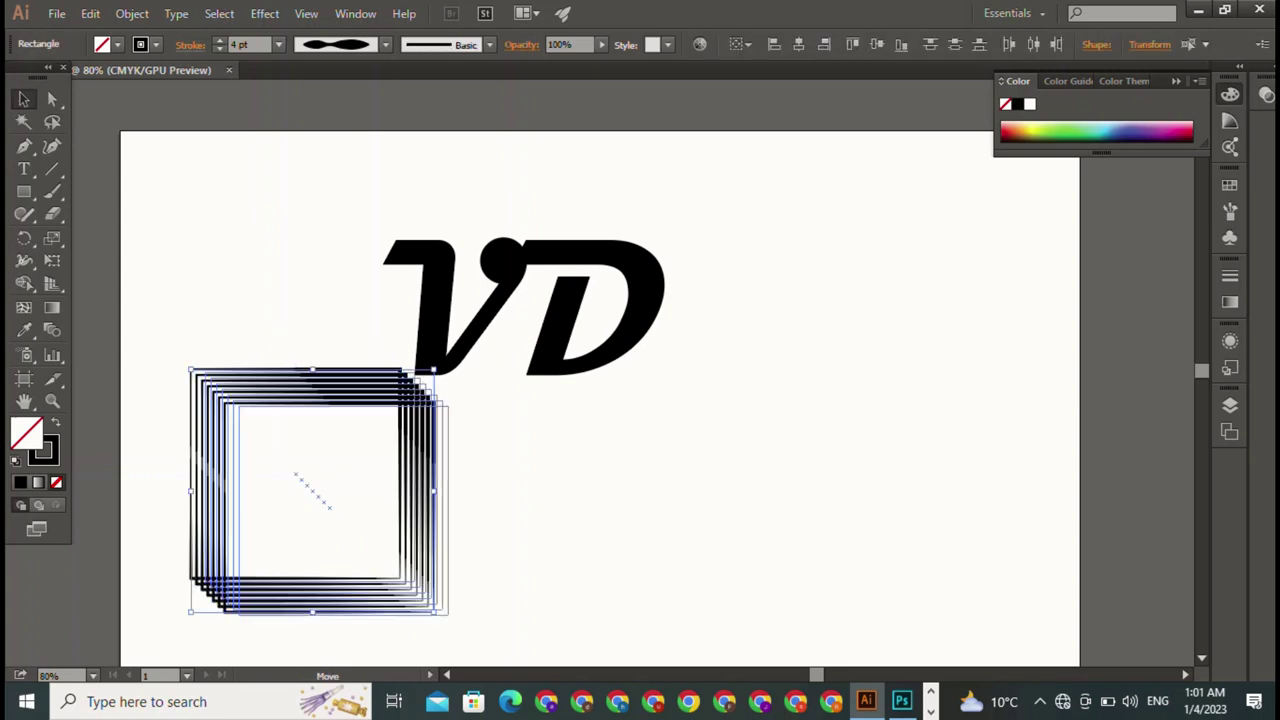
mouse_move(430, 372)
left_mouse_down()
mouse_move(605, 252)
mouse_move(1000, 332)
left_mouse_up()
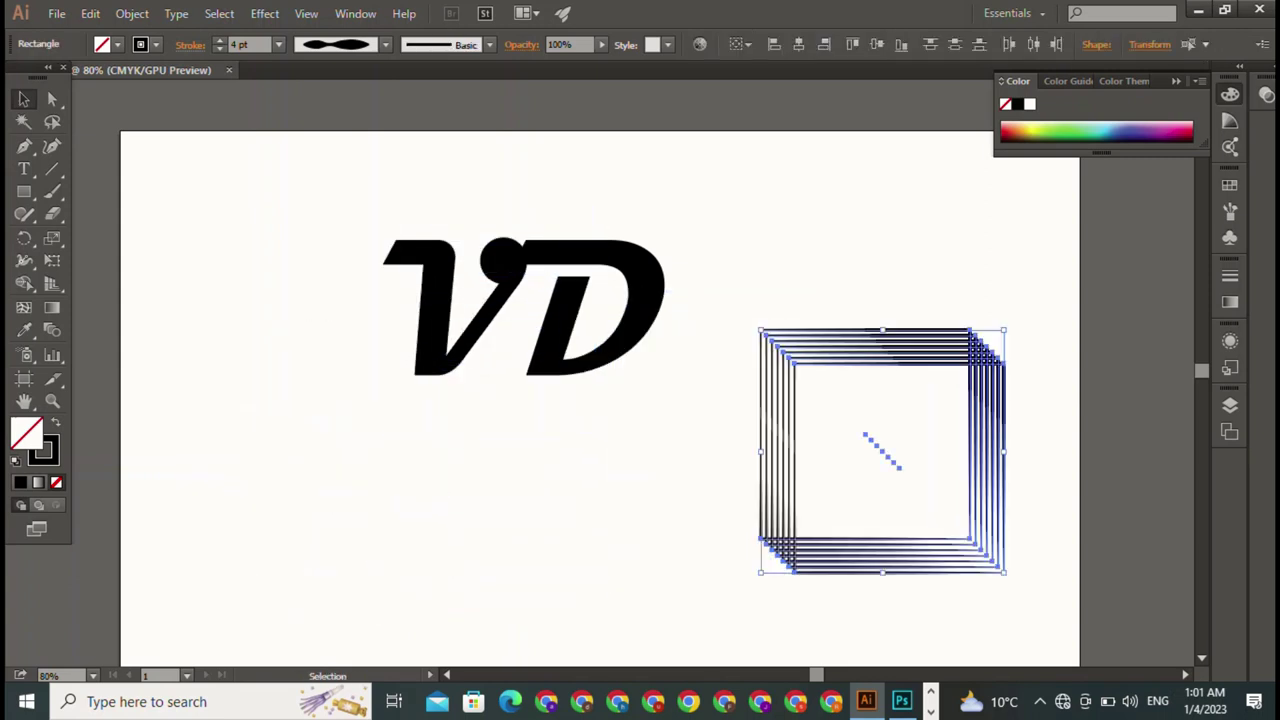
left_click(560, 310)
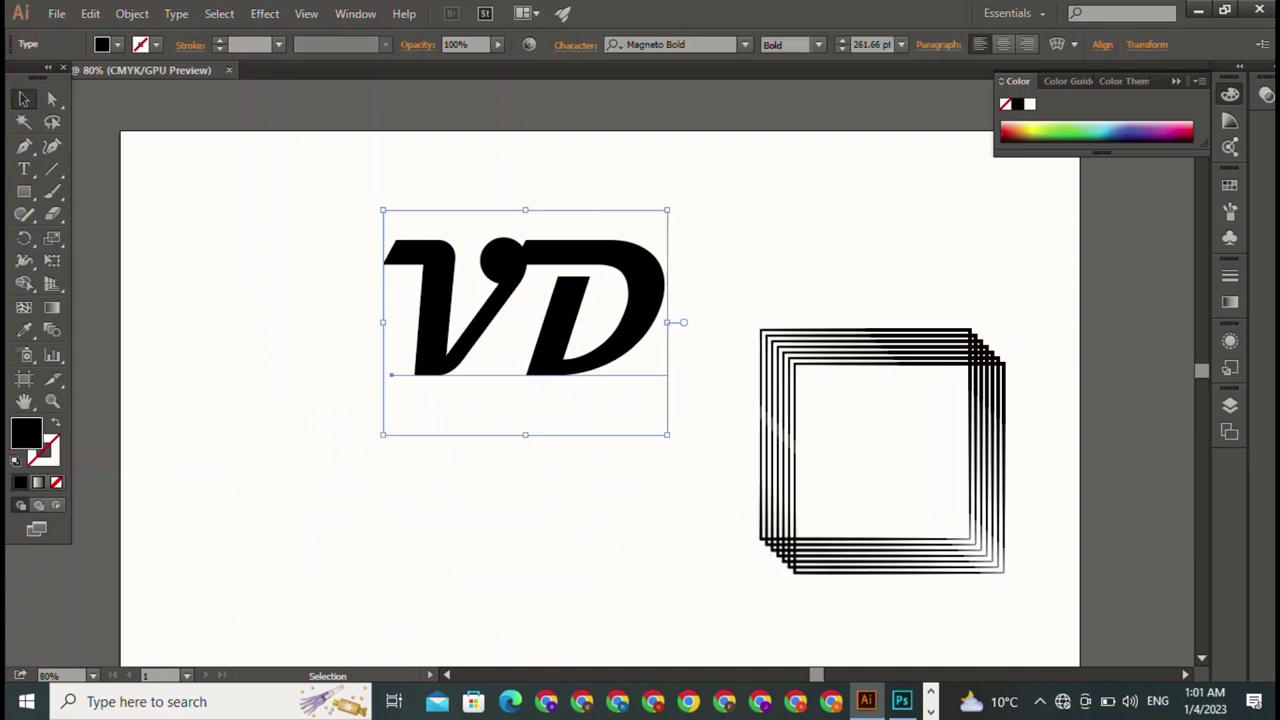
- Shrink VD, centre it in the square stack, and move the logo to left-centre
left_click_drag(668, 210, 526, 323)
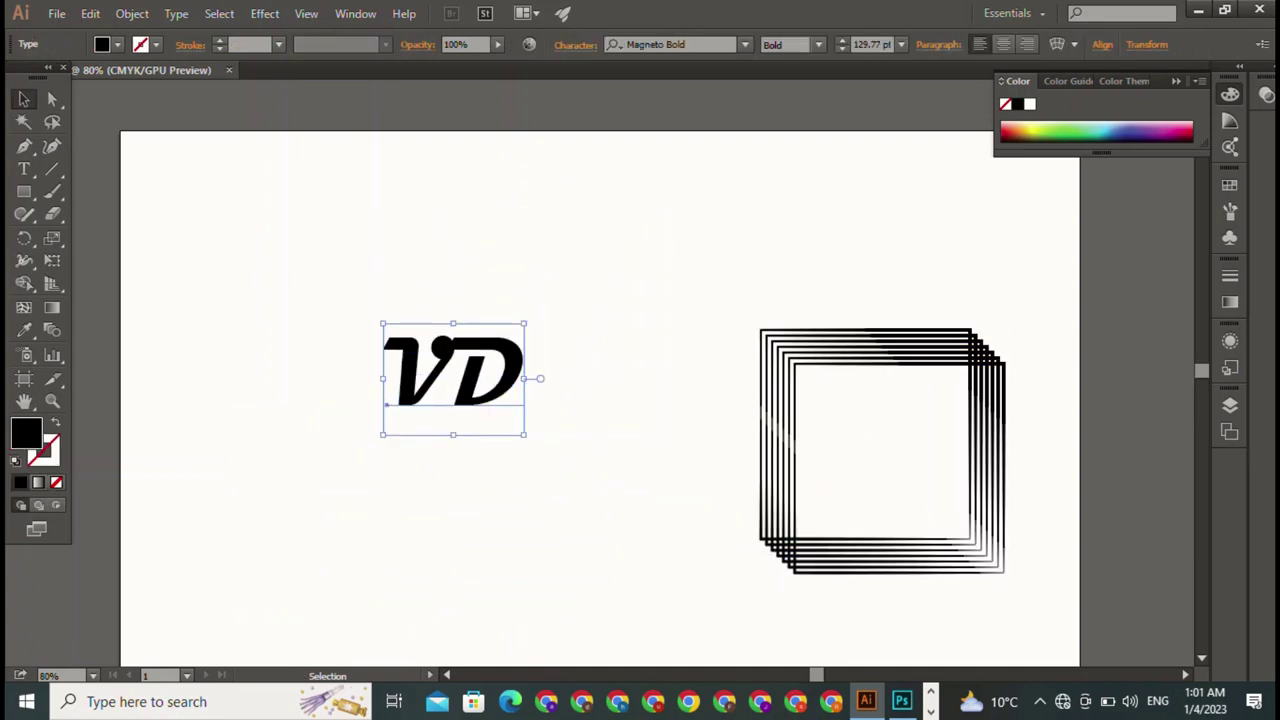
left_click_drag(390, 404, 816, 481)
key("ctrl+a")
scroll(600, 400, "down", 1)
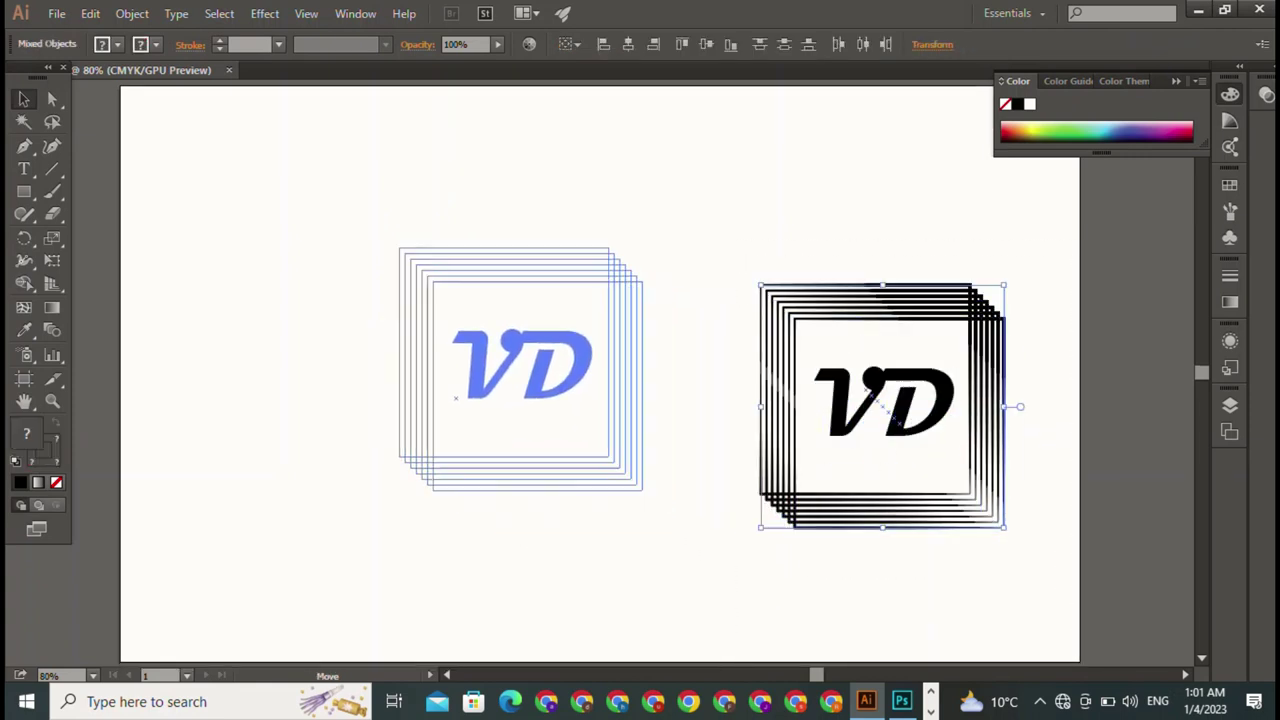
left_click_drag(880, 400, 518, 362)
key("ctrl+shift+a")
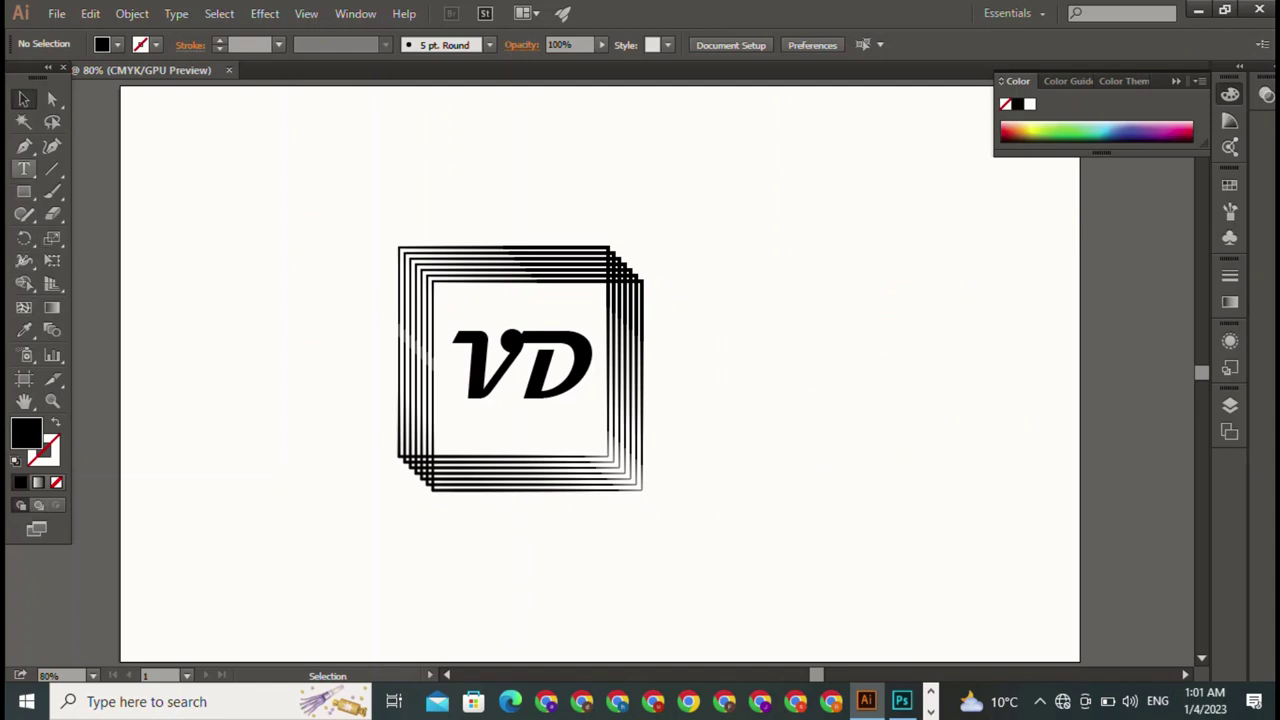
left_click(24, 146)
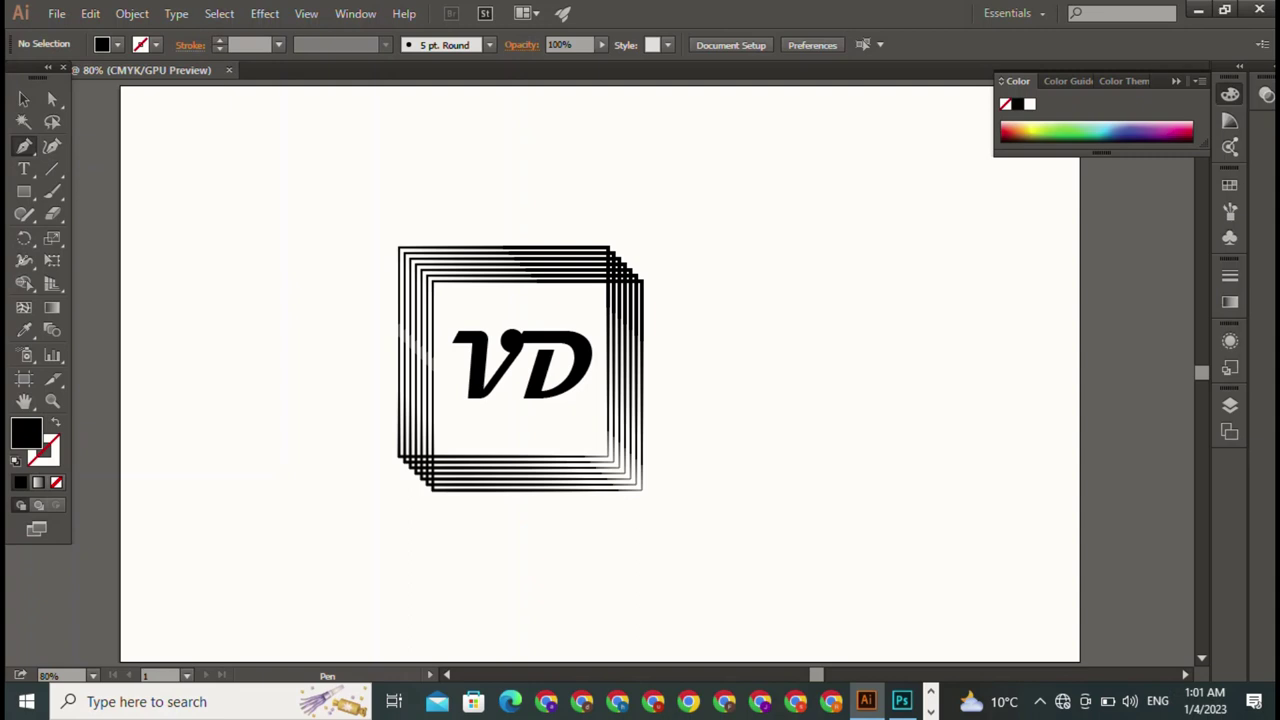
- Draw an L-shaped path along the top and left edges of the frontmost square
left_click(399, 240)
left_click(601, 238)
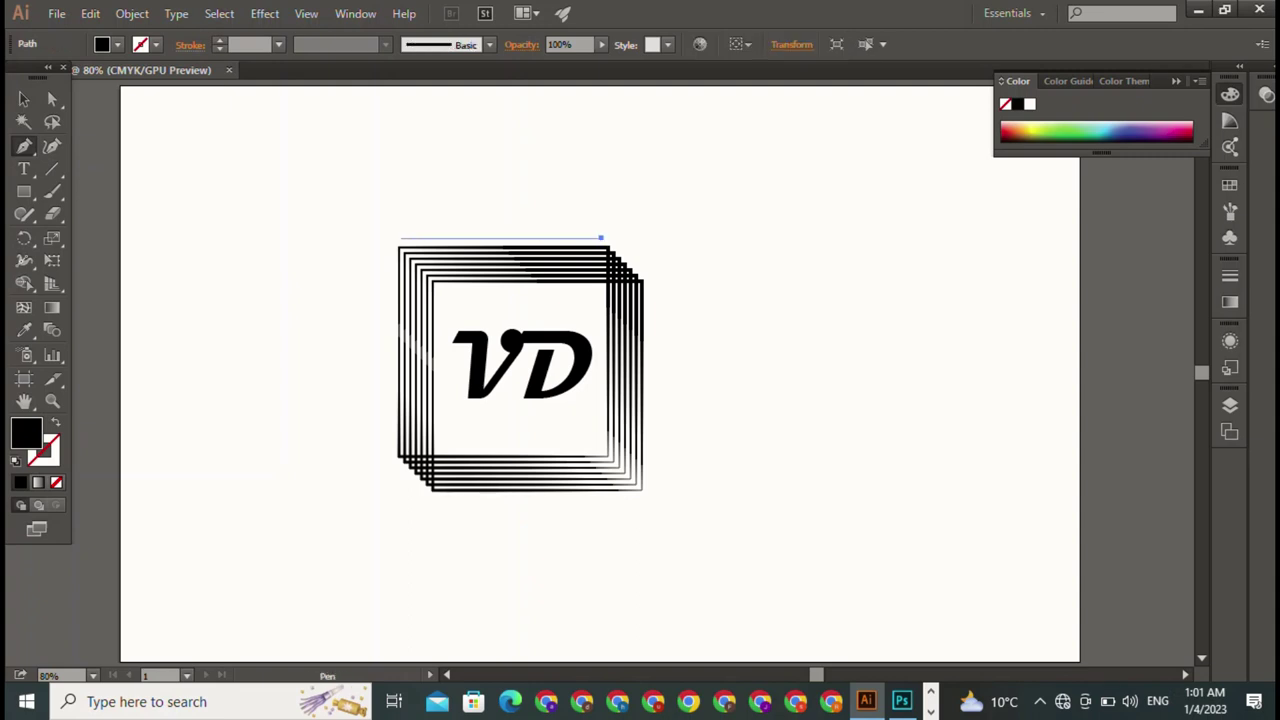
left_click(386, 239)
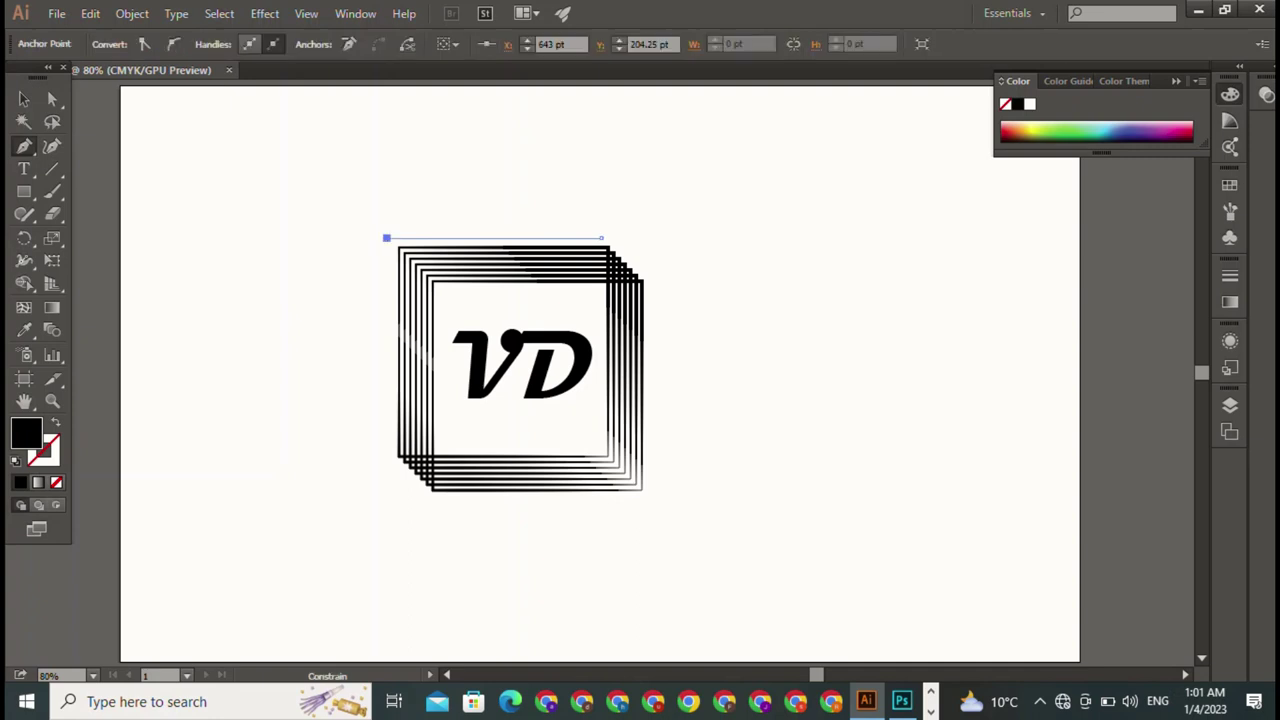
left_click(386, 453, "shift")
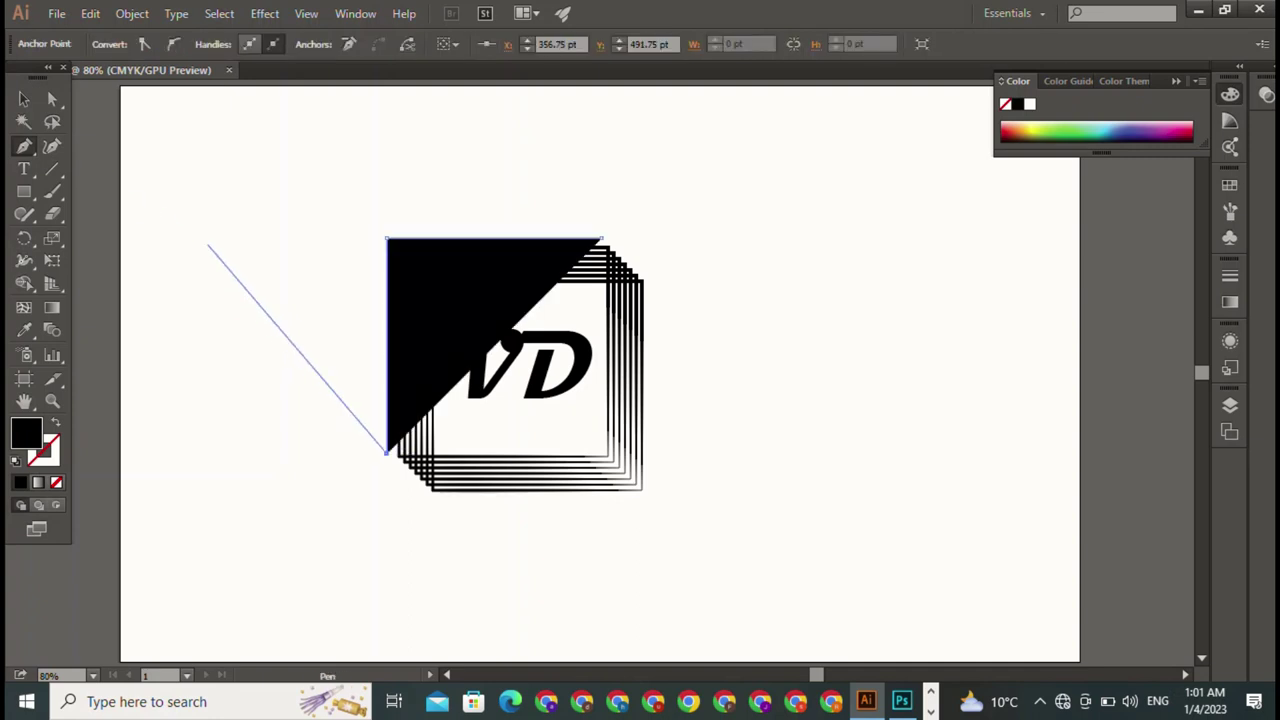
key("v")
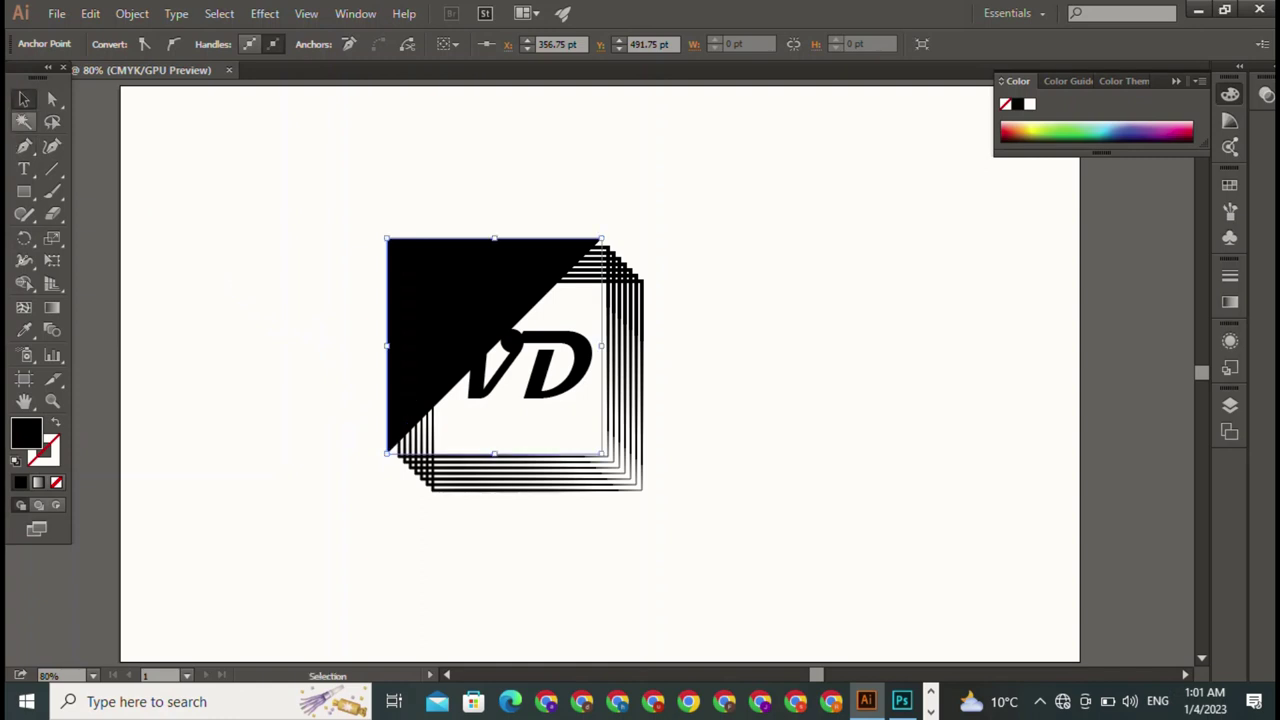
left_click(388, 244)
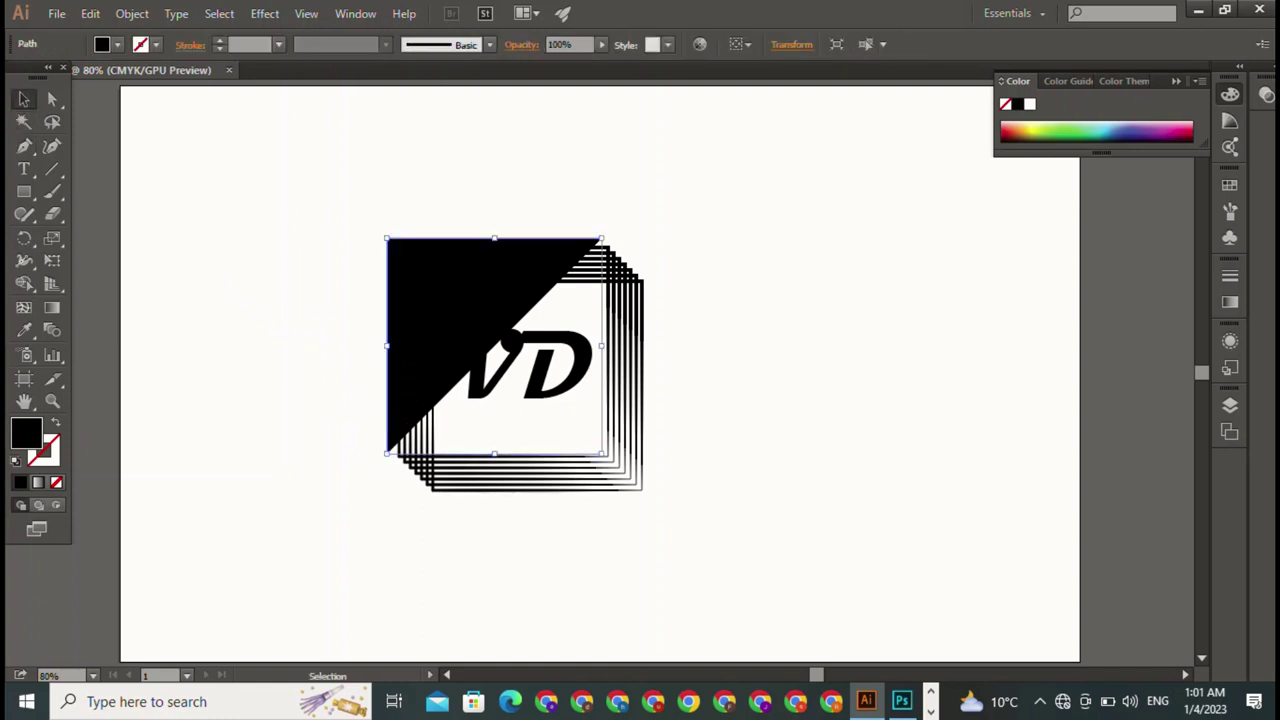
- Give the corner path no fill and a black 3 pt stroke, and nudge it into alignment
left_click(117, 44)
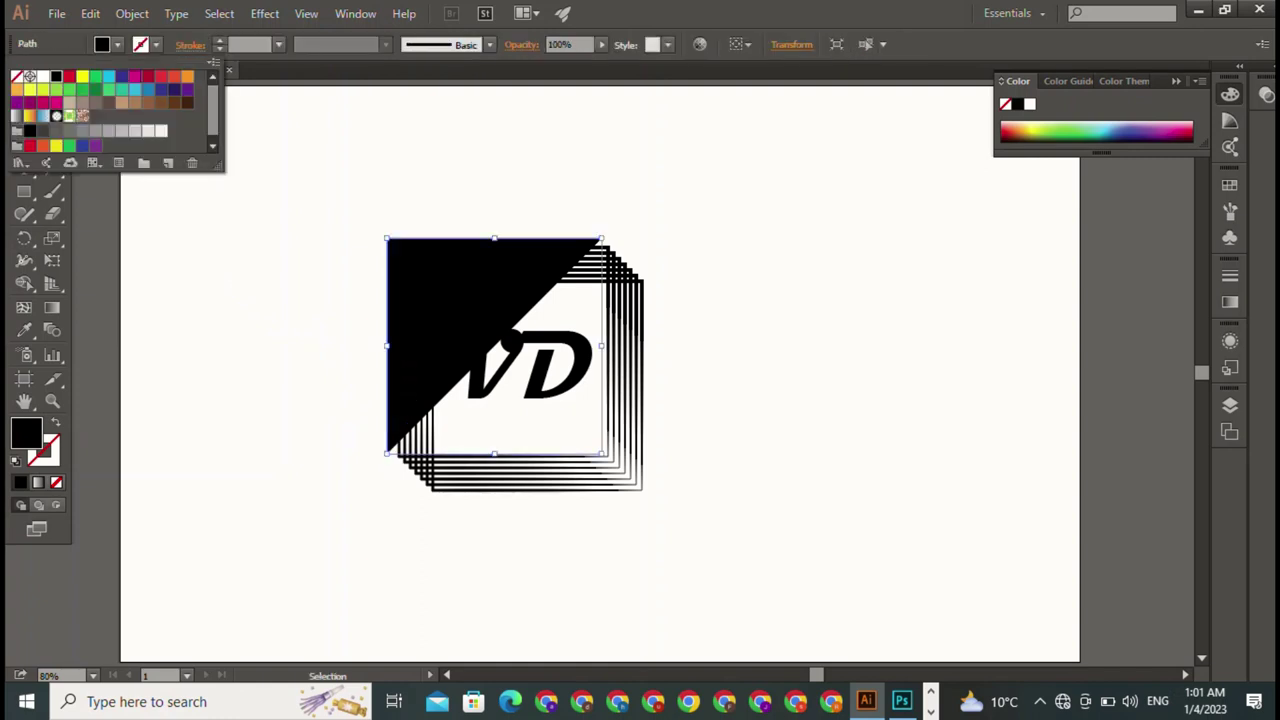
left_click(17, 77)
key("Escape")
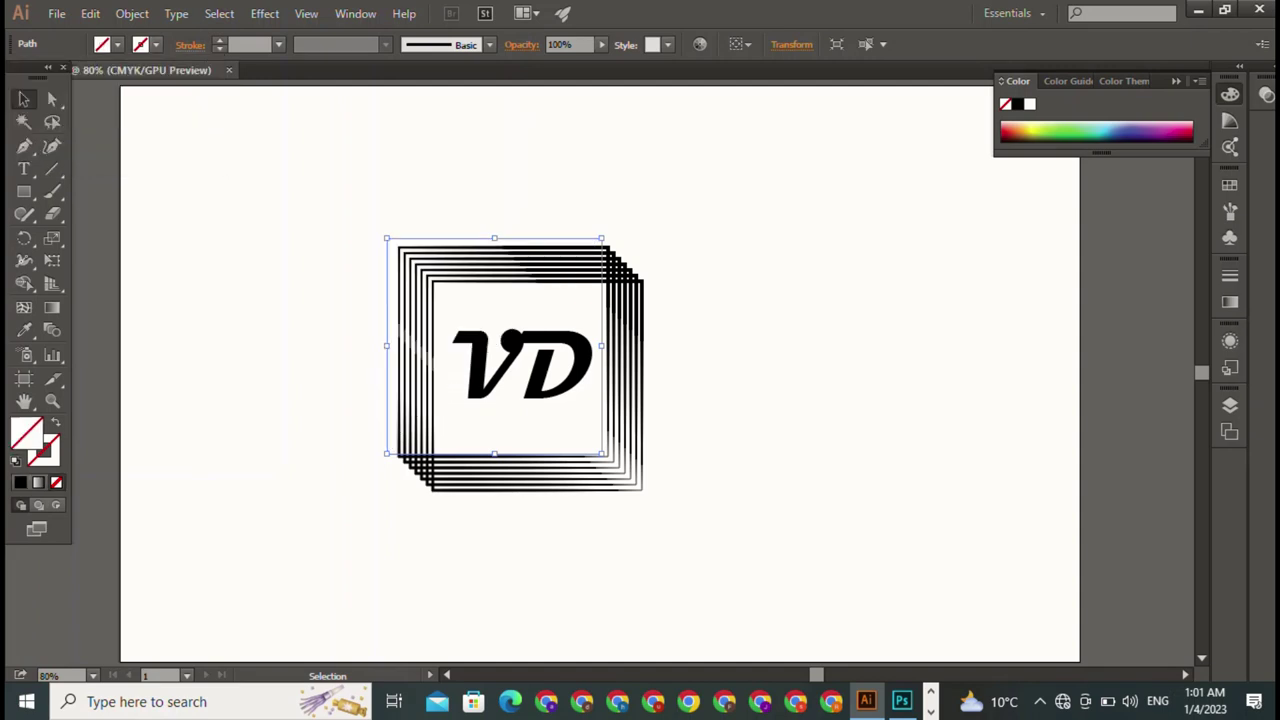
left_click(117, 44)
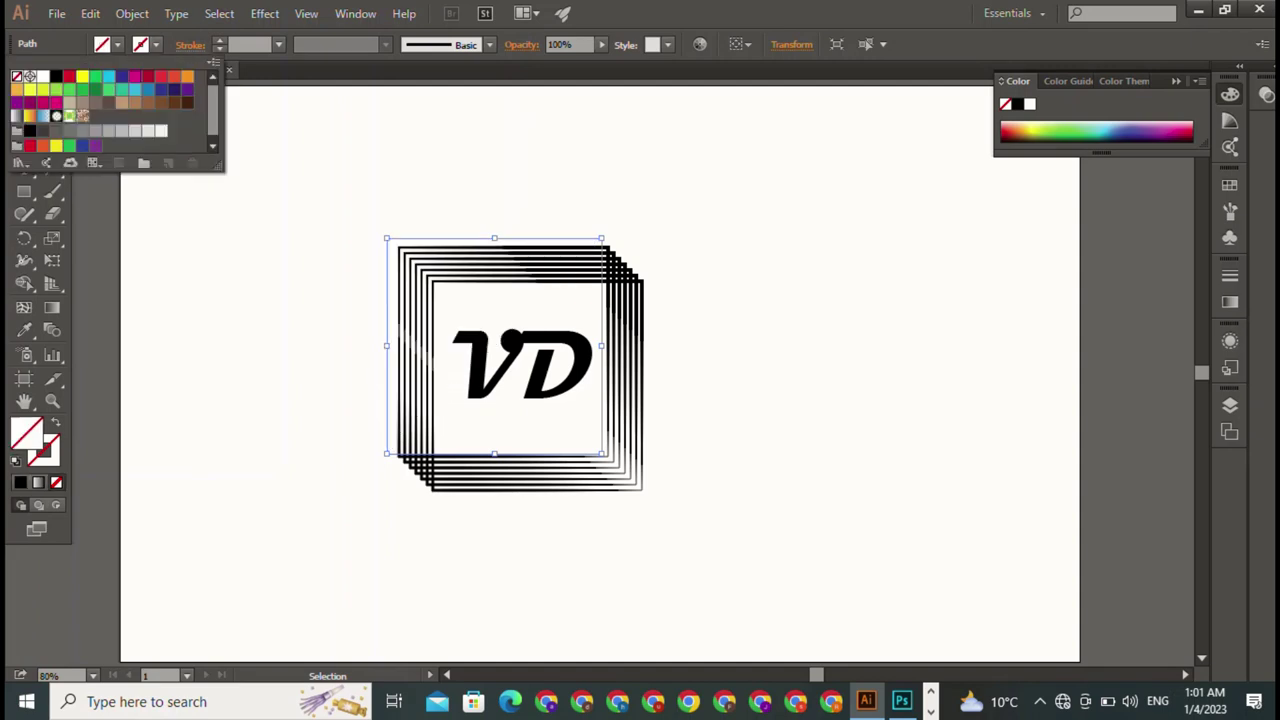
left_click(56, 76)
key("Escape")
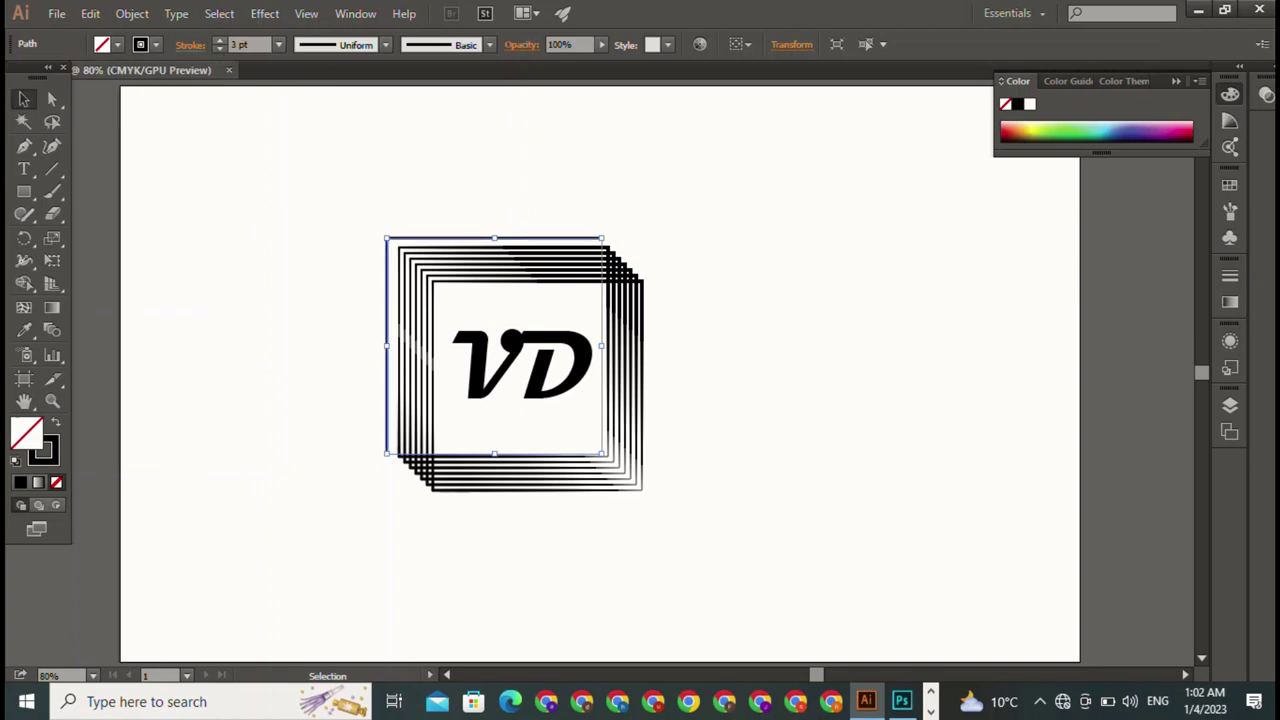
key("ctrl+shift+a")
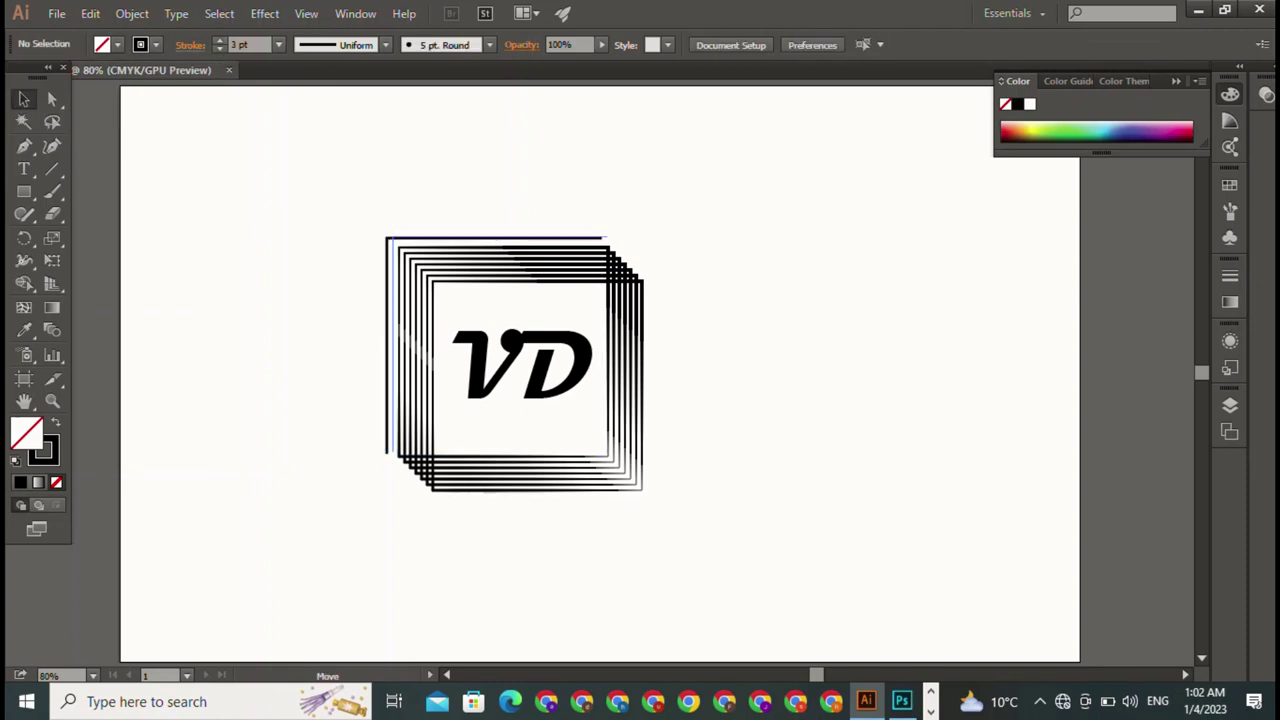
left_click_drag(387, 350, 393, 350)
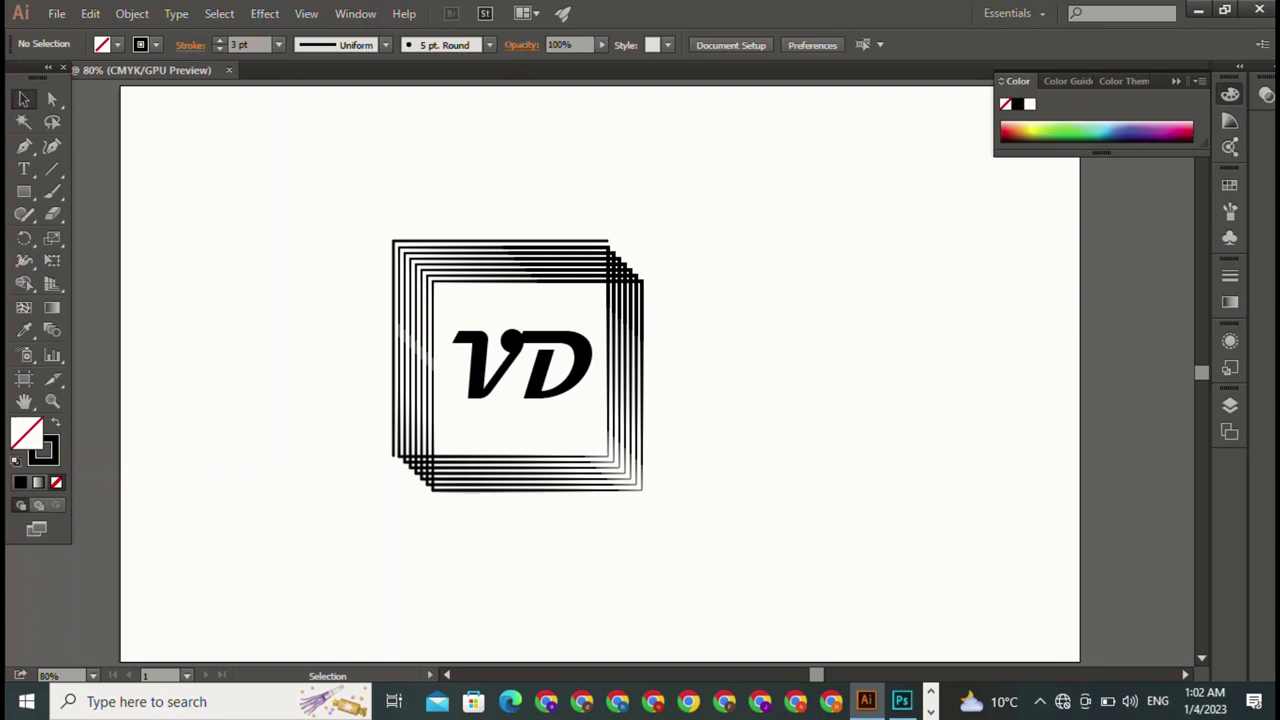
left_click(393, 300)
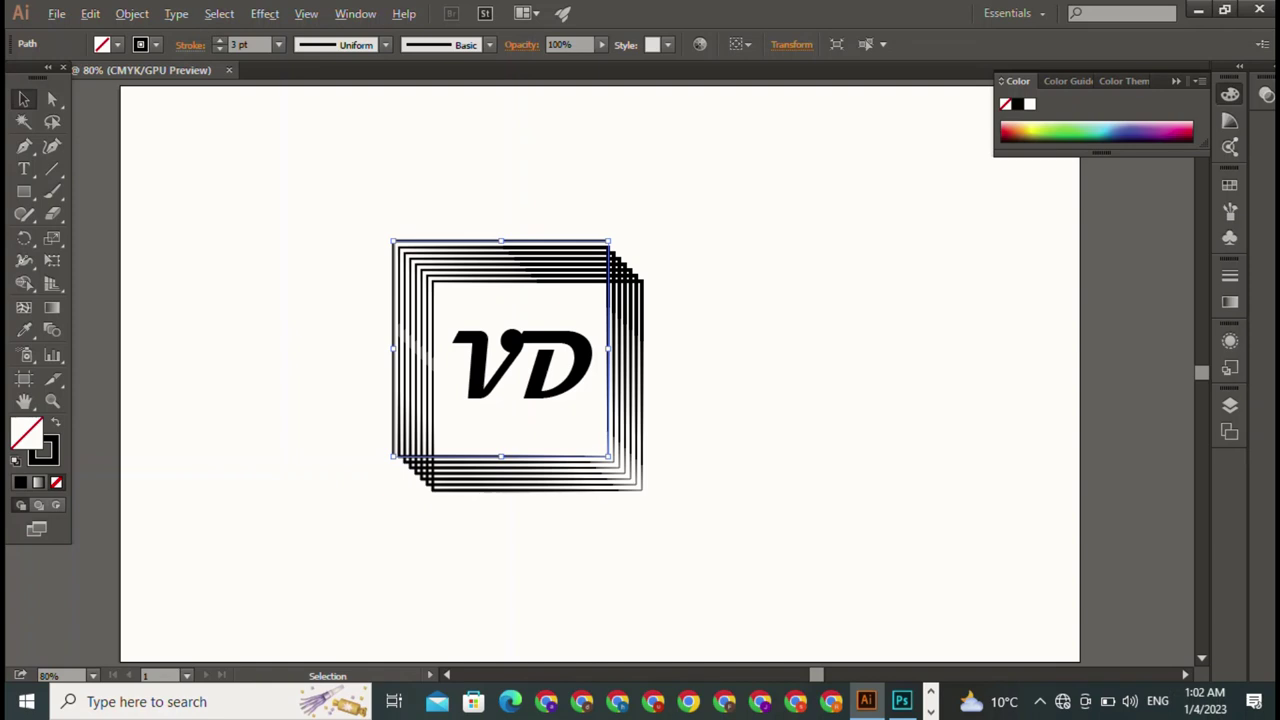
- Move the corner path to the lower left and reflect it at a 0° angle
left_click_drag(393, 350, 316, 519)
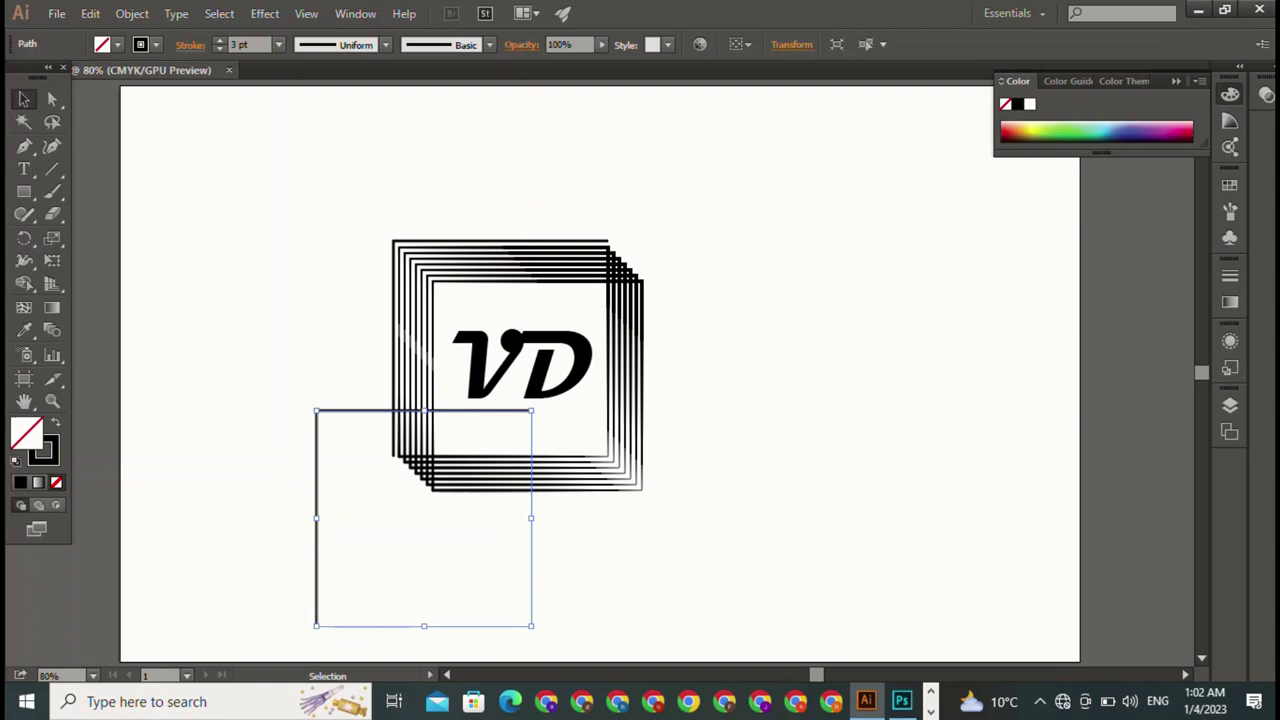
right_click(509, 242)
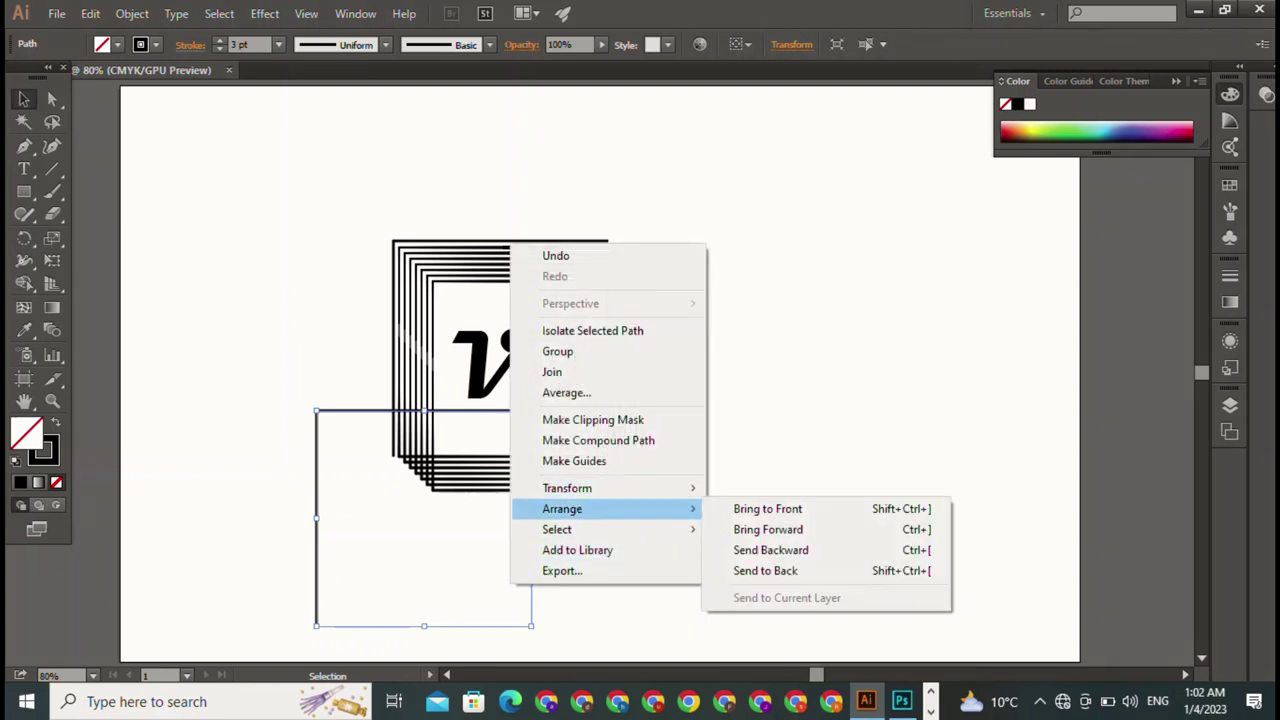
mouse_move(567, 488)
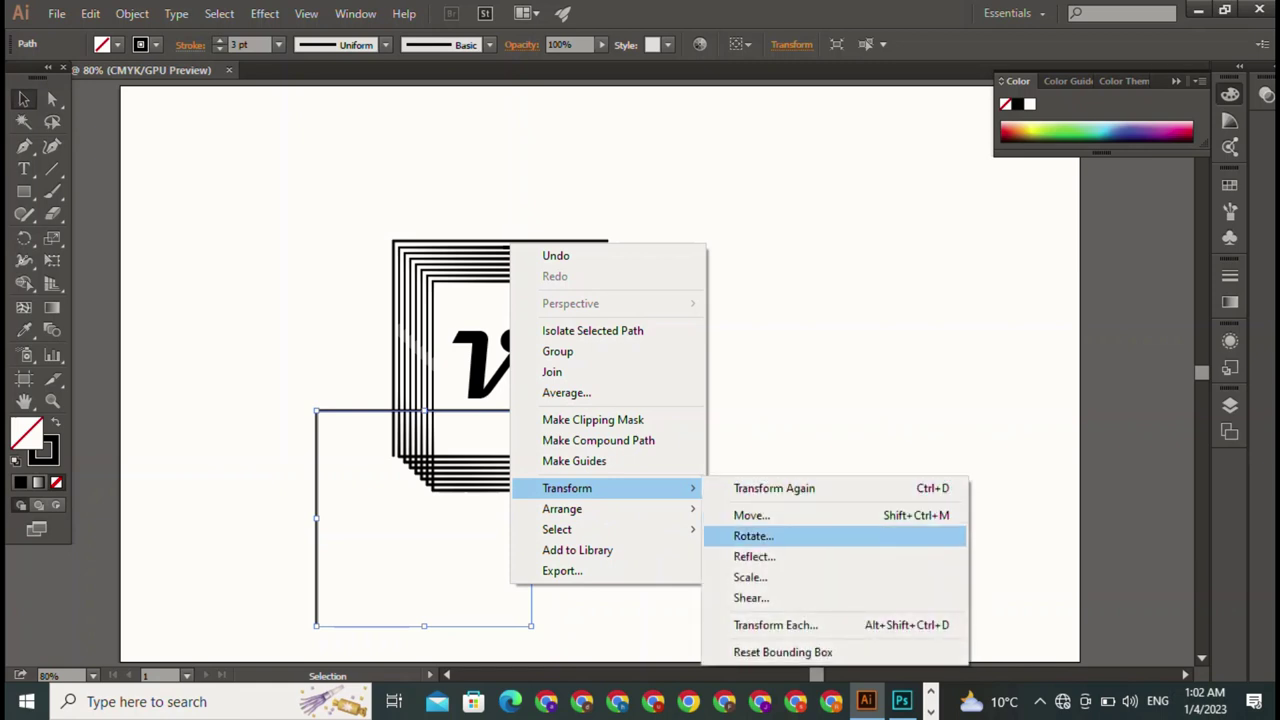
left_click(754, 556)
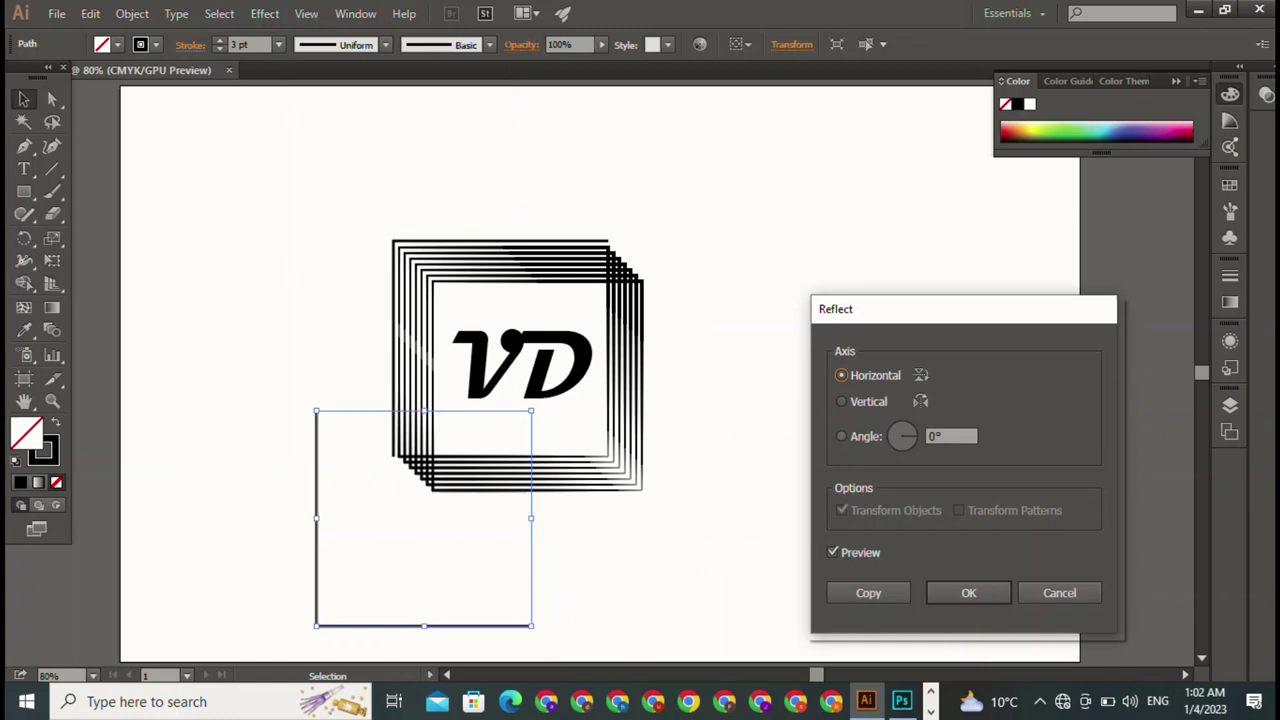
left_click(841, 401)
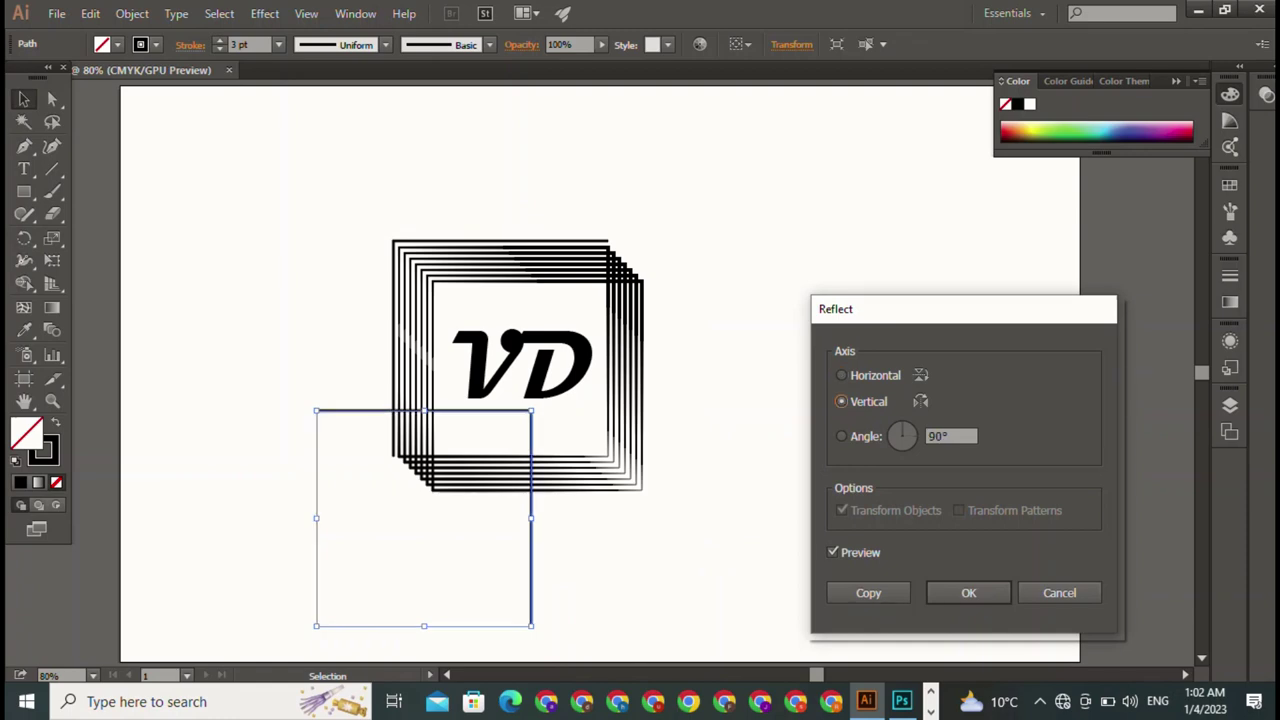
left_click(841, 436)
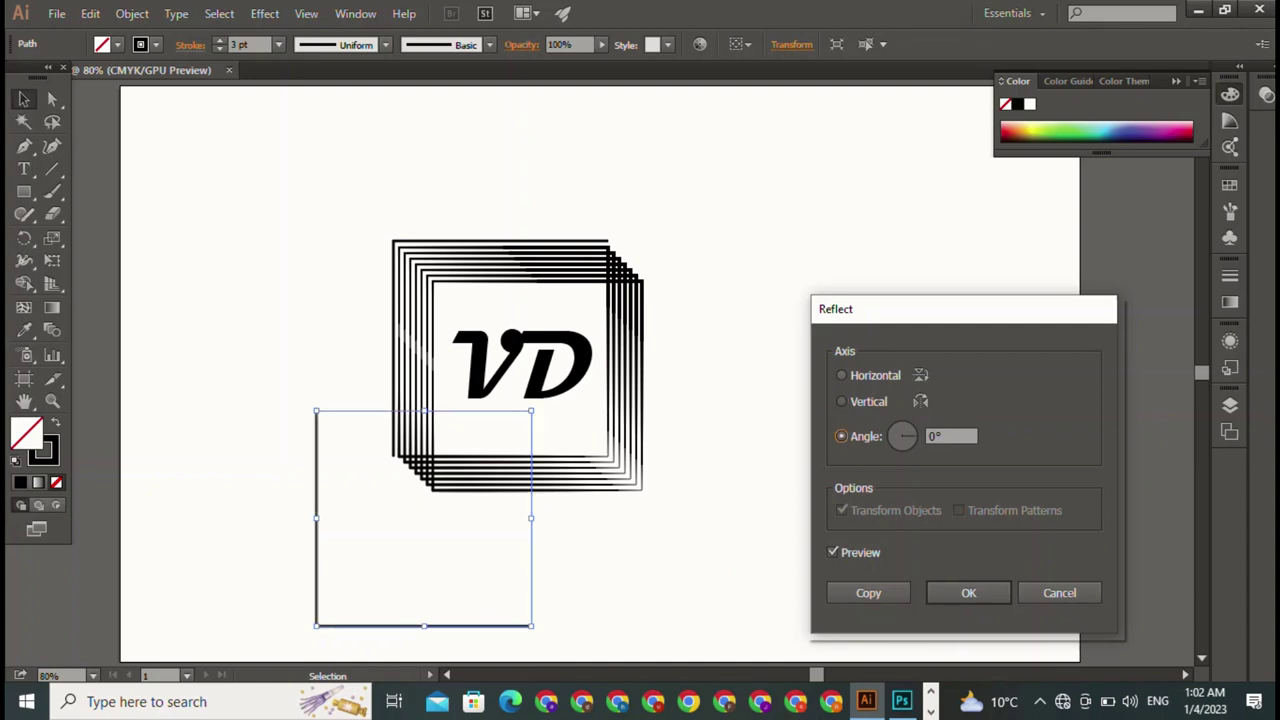
left_click(841, 375)
left_click(841, 436)
left_click(968, 593)
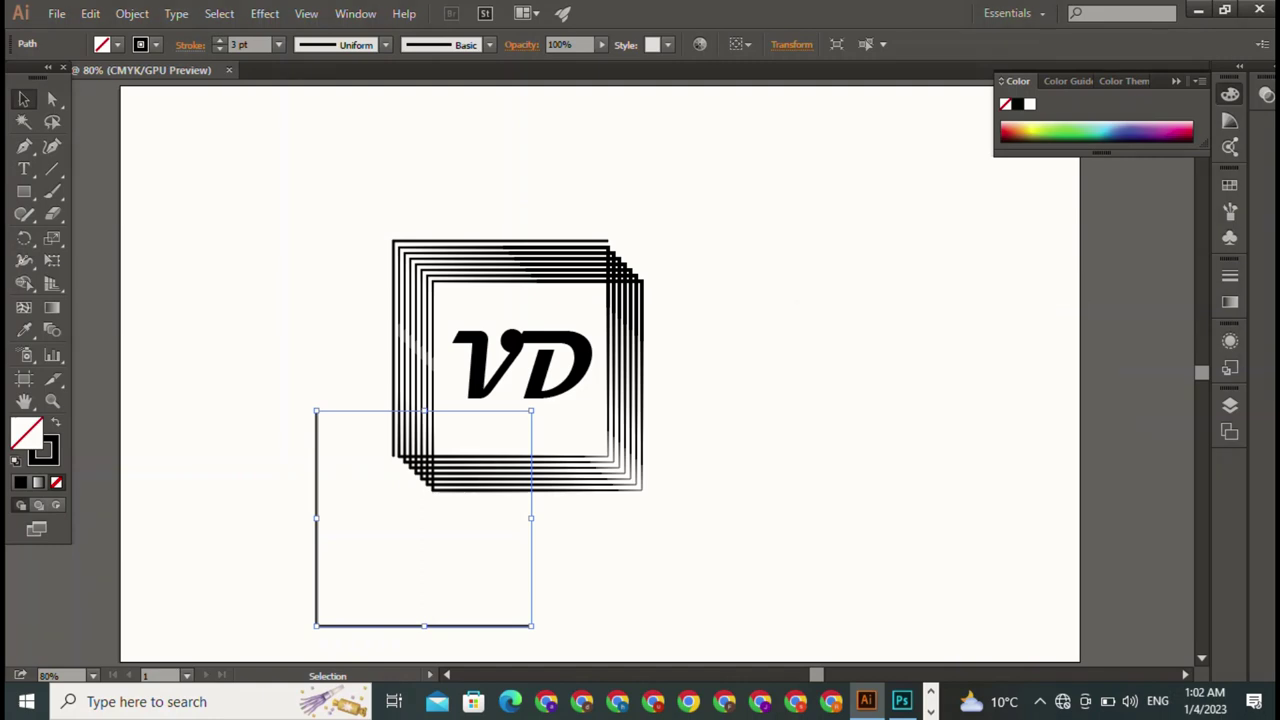
- Mirror the corner path so it hugs the bottom and right edges of the square stack
left_click_drag(316, 518, 772, 518)
key("a")
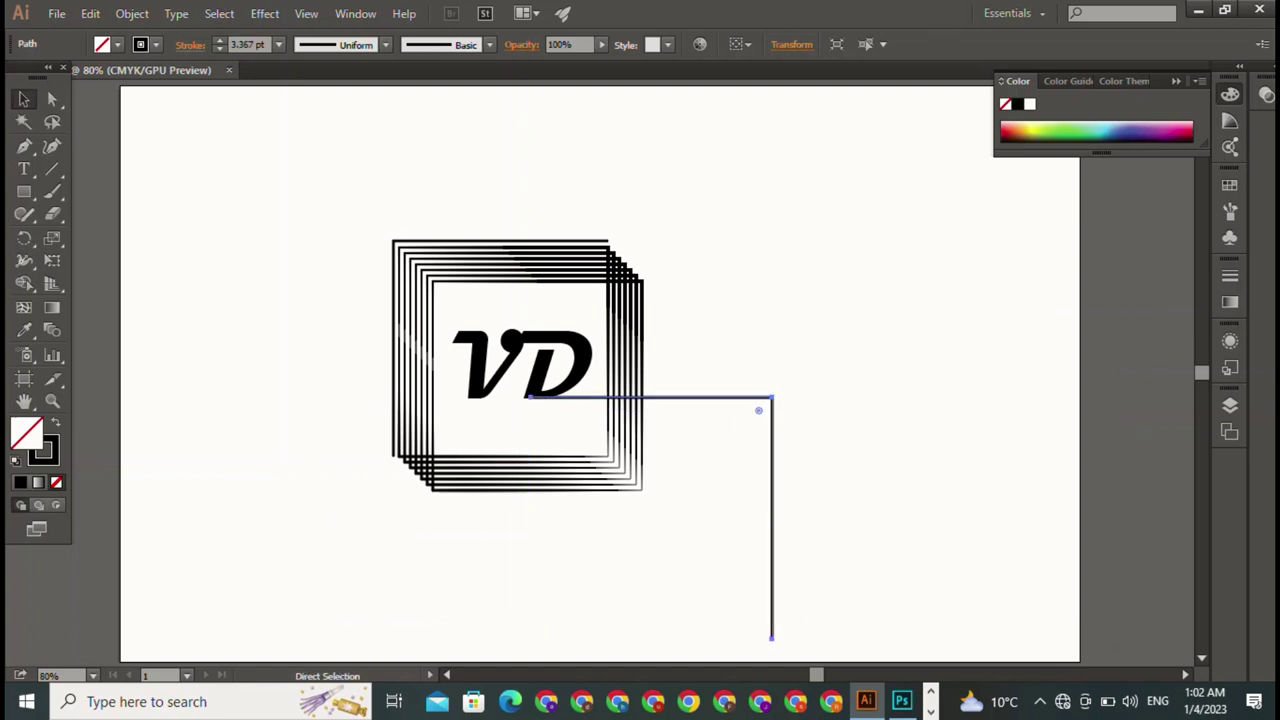
key("ctrl+z")
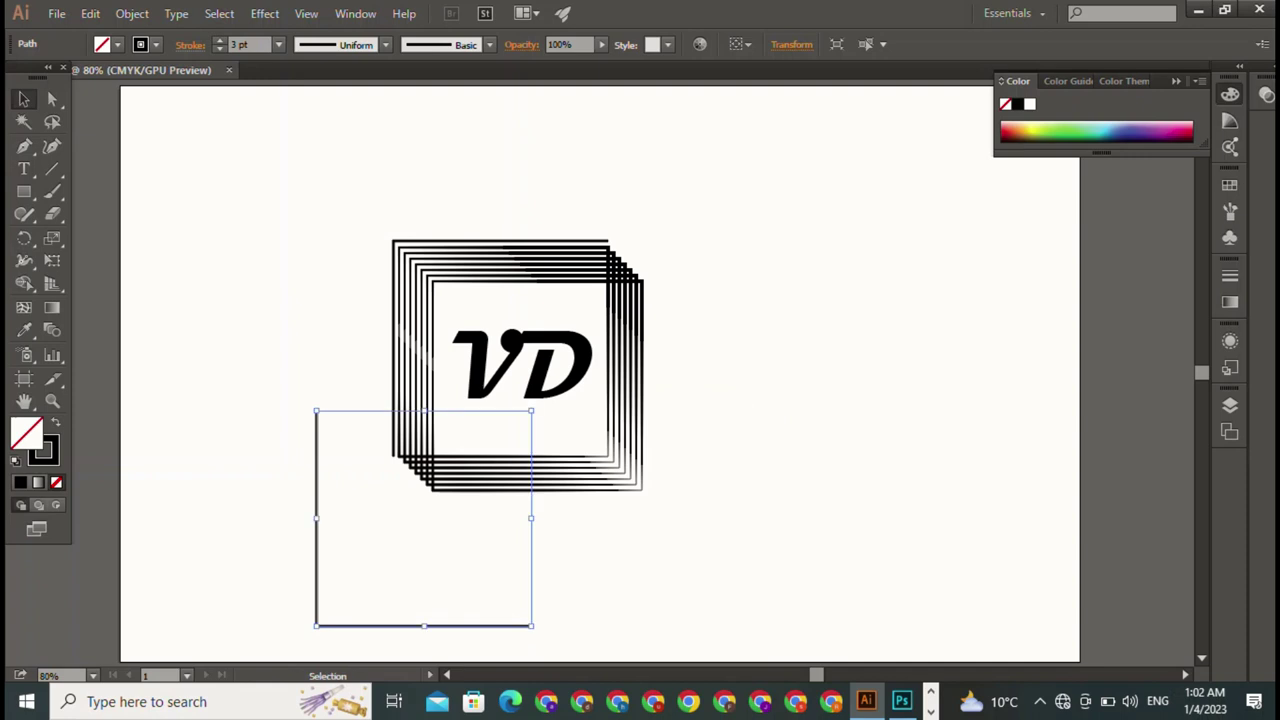
left_click_drag(316, 518, 782, 518)
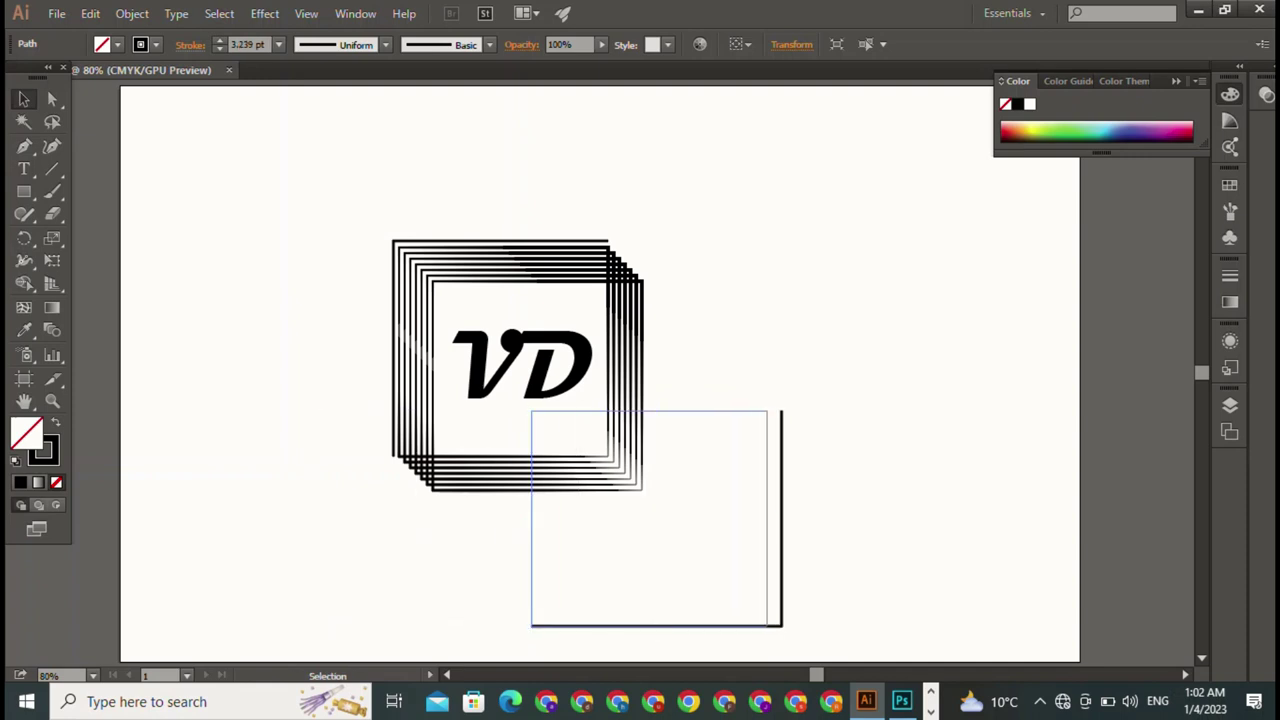
mouse_move(782, 518)
left_mouse_down()
mouse_move(759, 518)
mouse_move(649, 431)
left_mouse_up()
key("ctrl+shift+a")
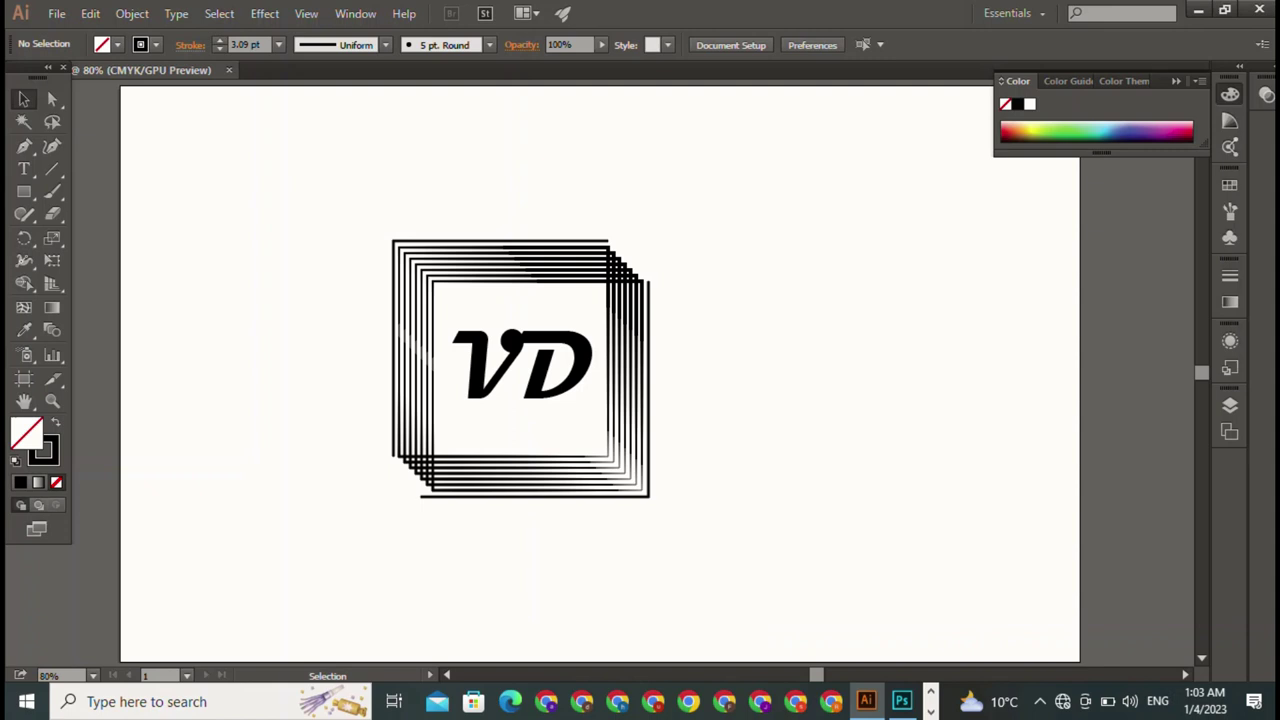
left_click(649, 431)
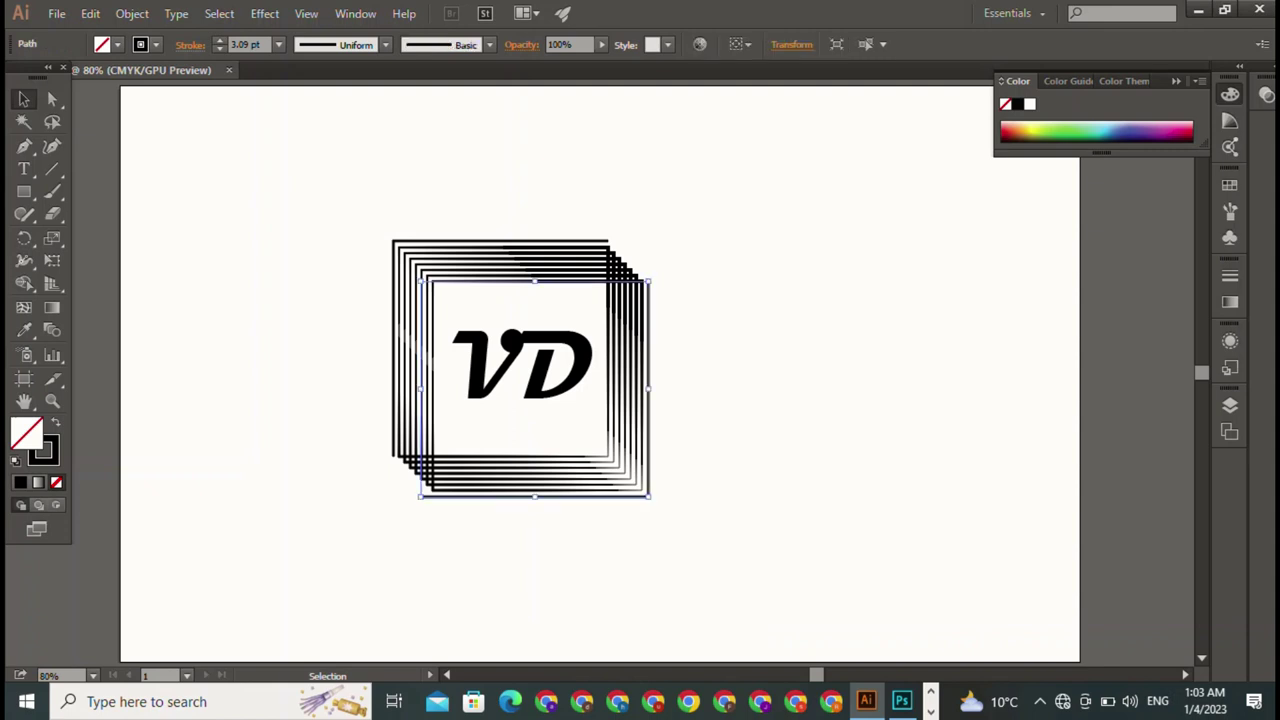
key("ctrl+shift+b")
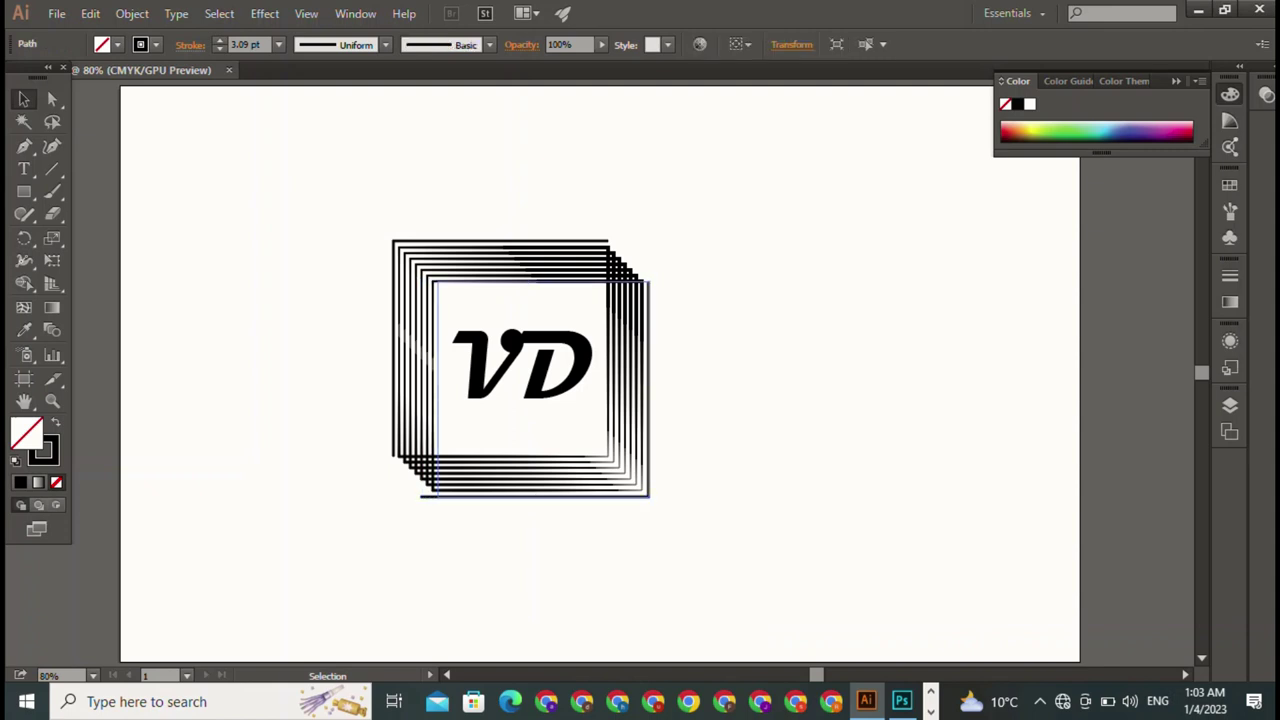
key("ctrl+z")
key("ctrl+shift+b")
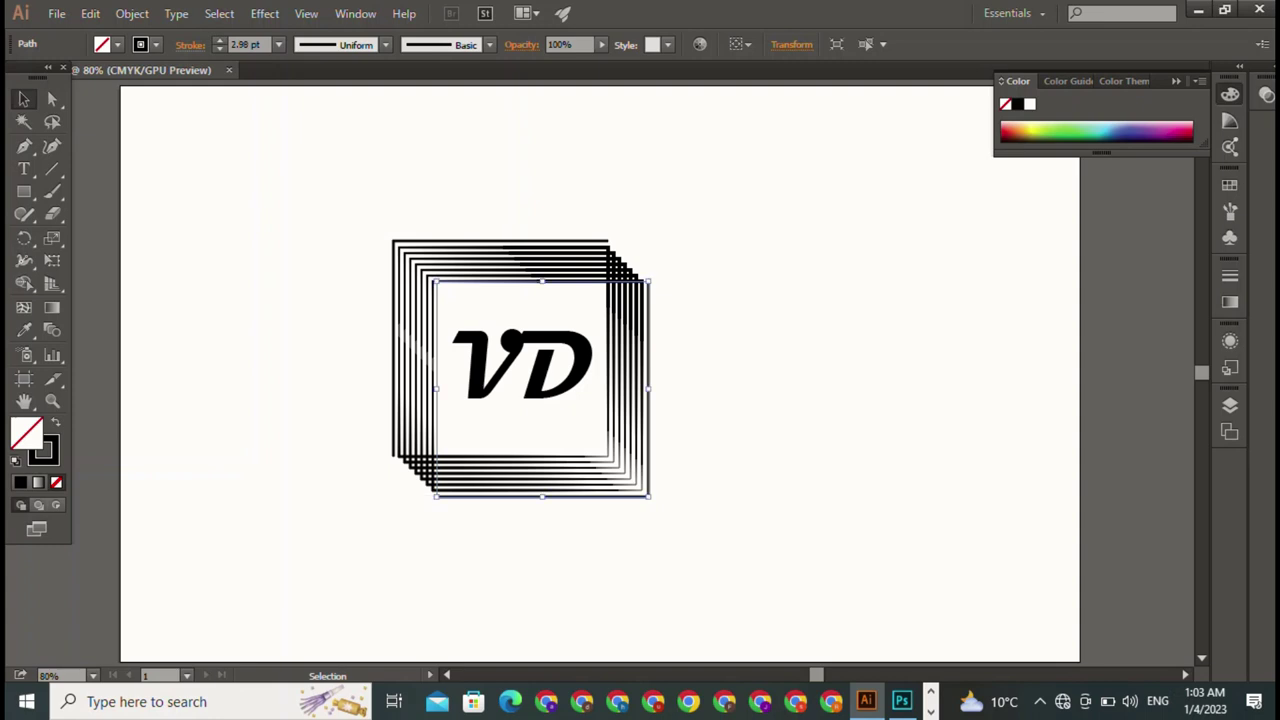
key("ctrl+shift+a")
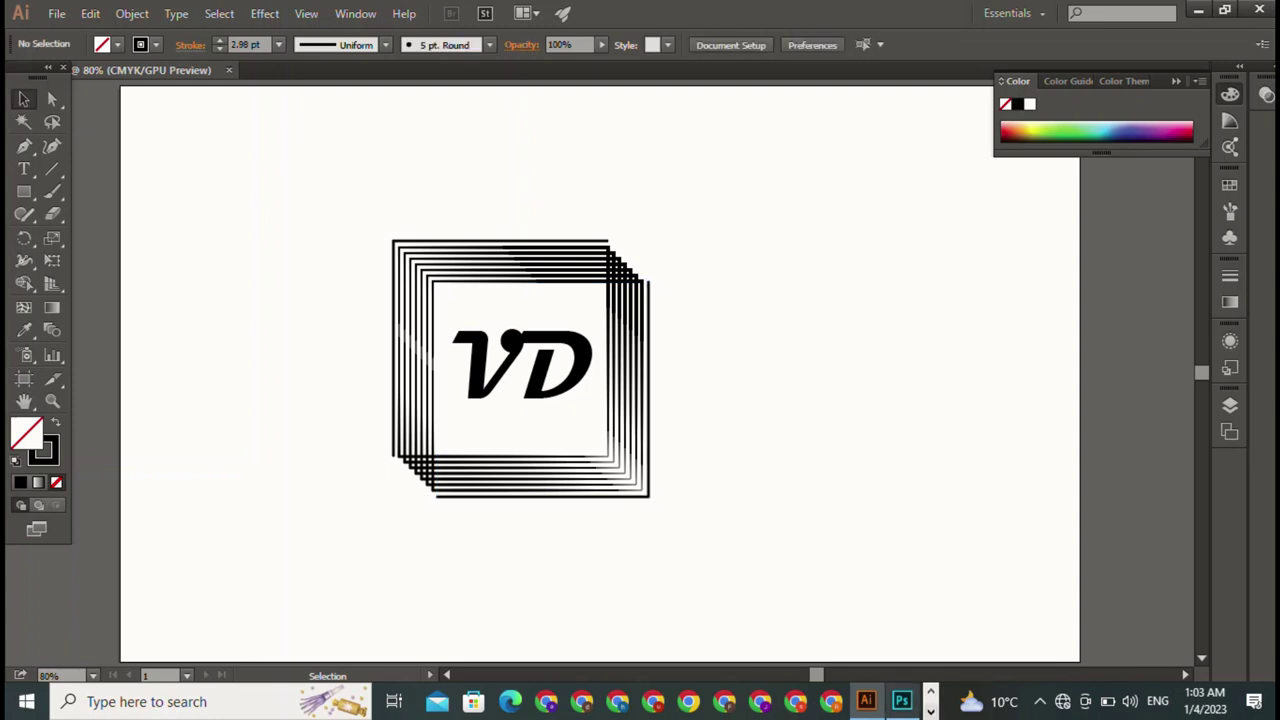
- Add a 'ViP DoCtOr' tagline, shrink it to about 24 pt, and place it under VD
key("t")
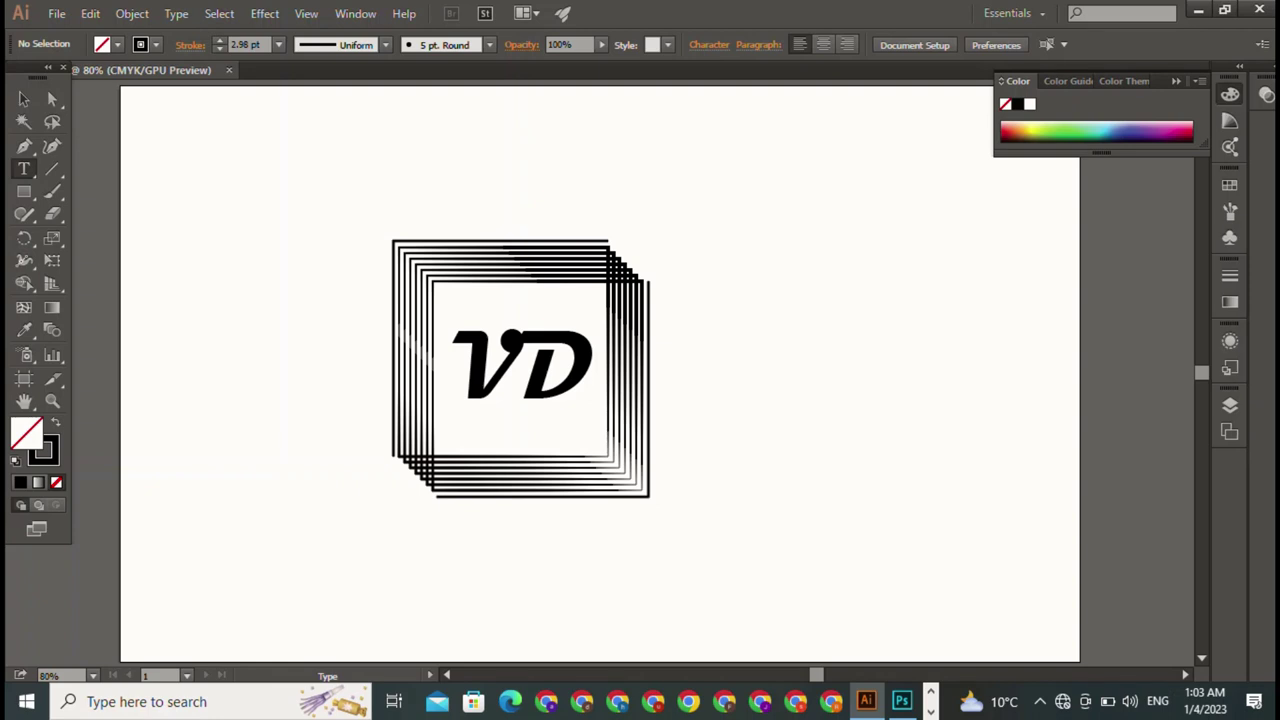
left_click(435, 520)
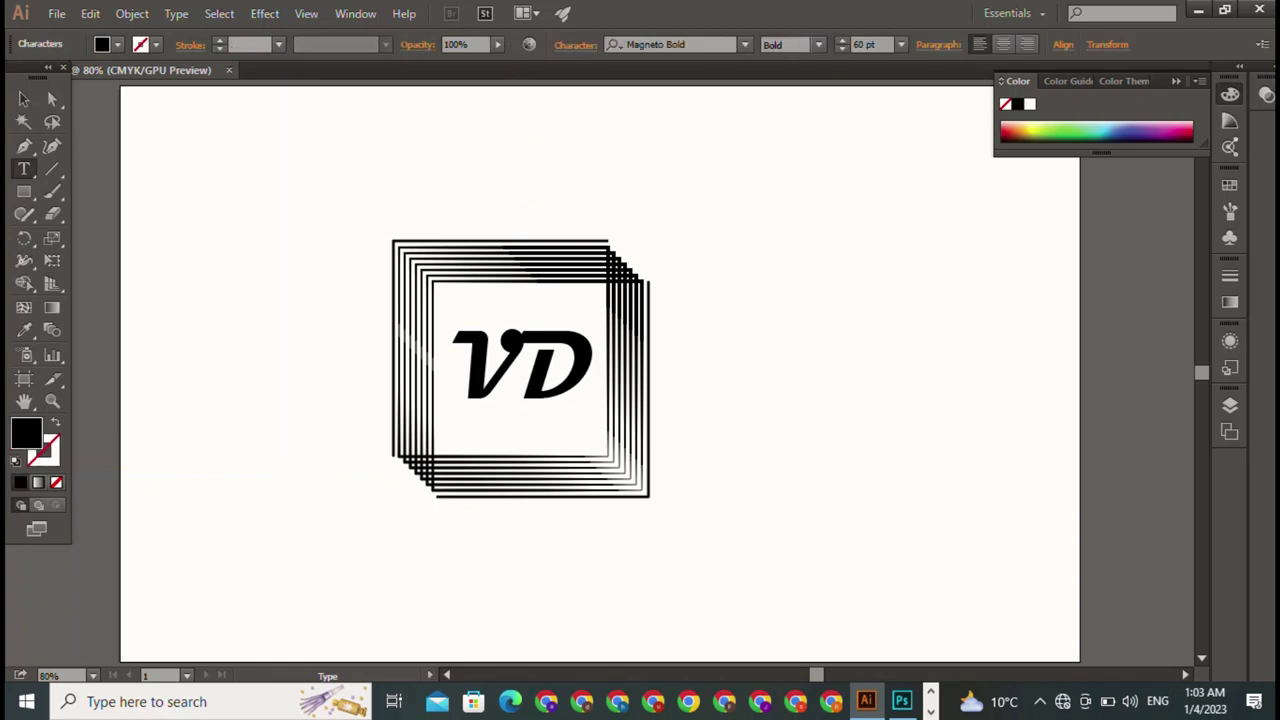
type("Vi")
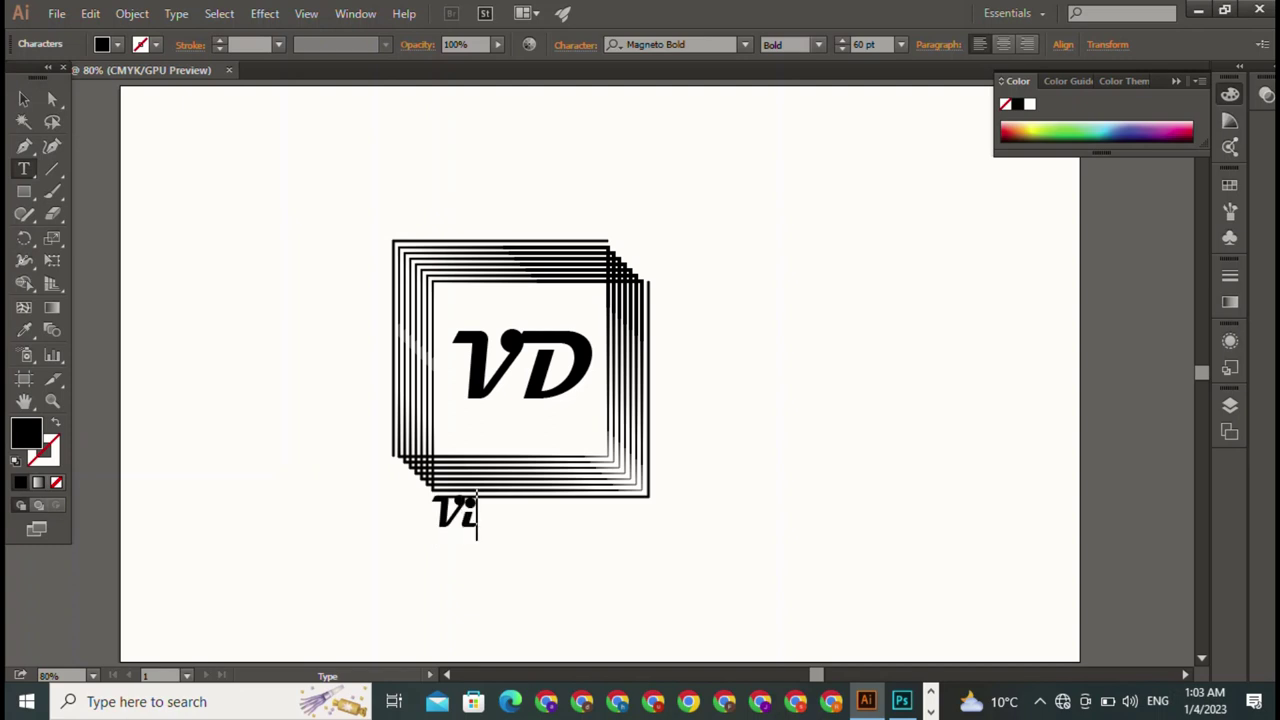
type("P")
type(" D")
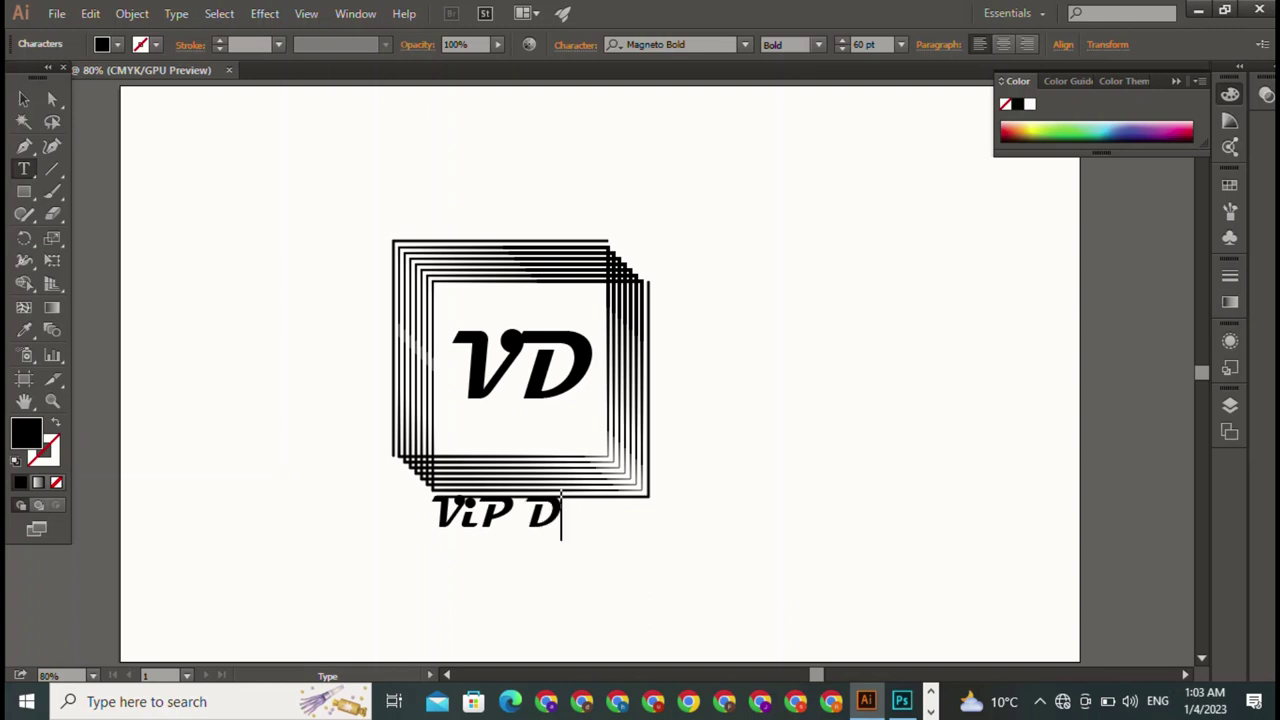
type("oC")
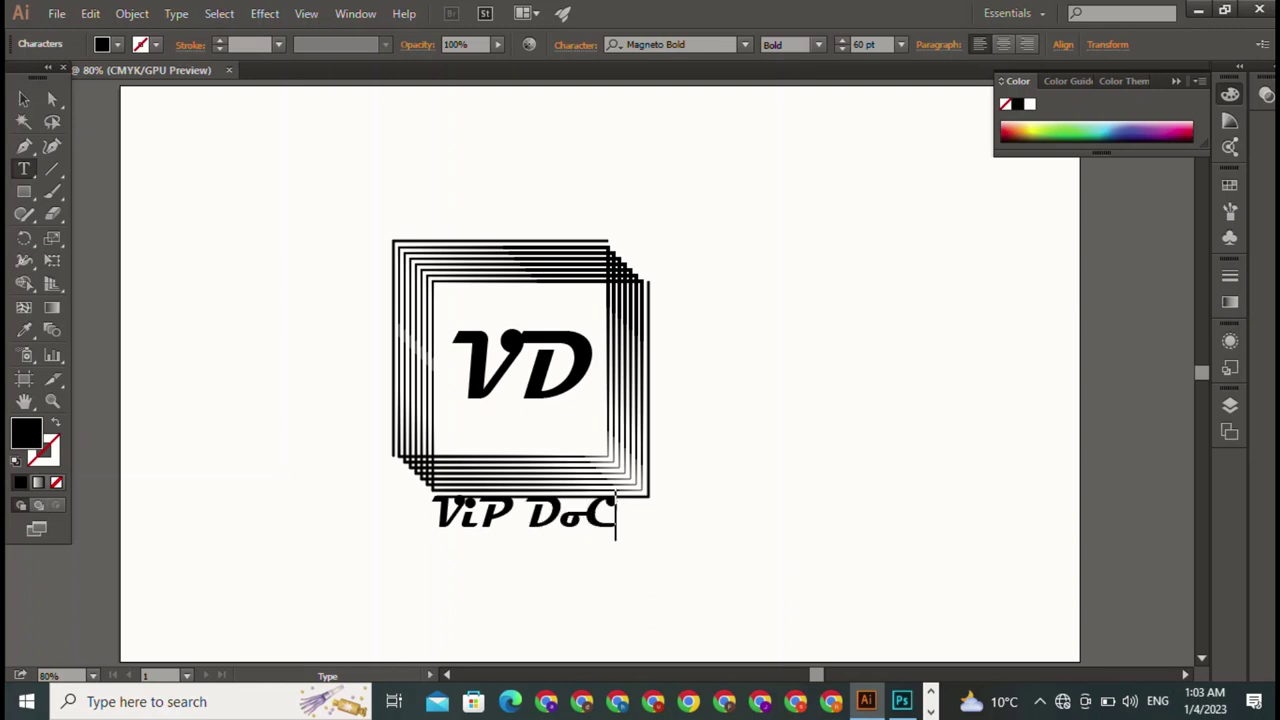
type("t")
type("O")
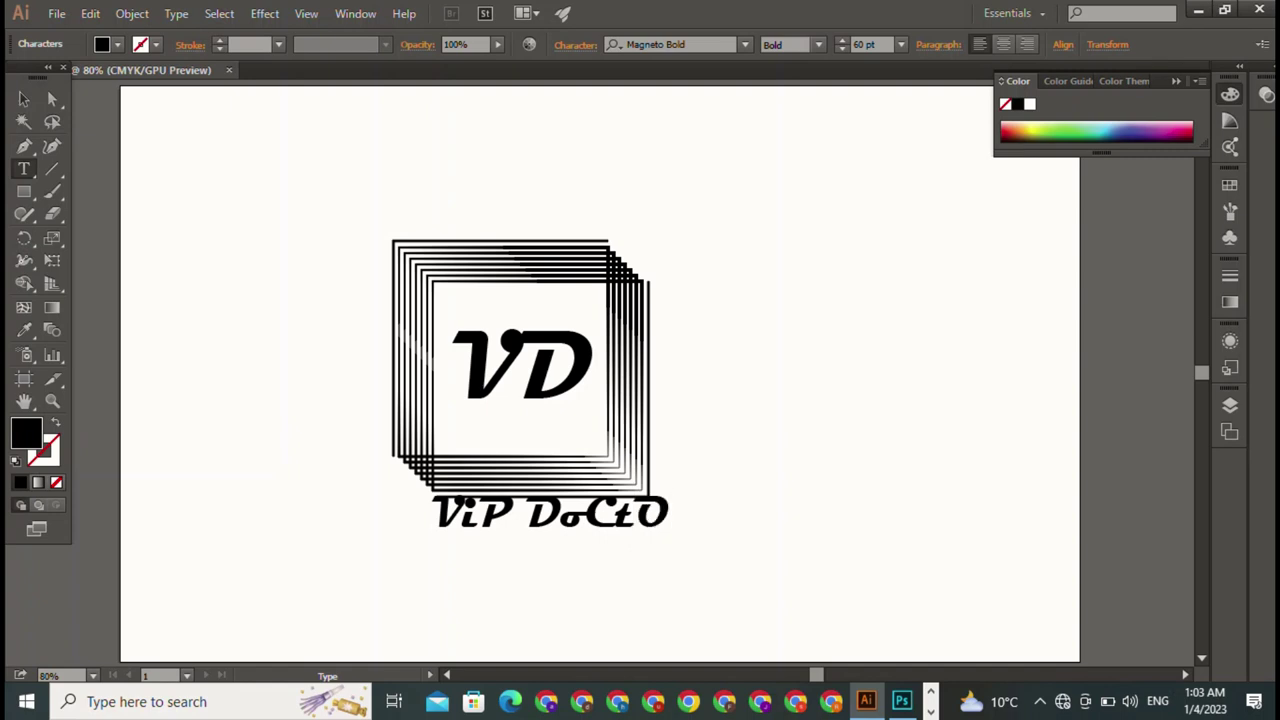
type("r")
key("Escape")
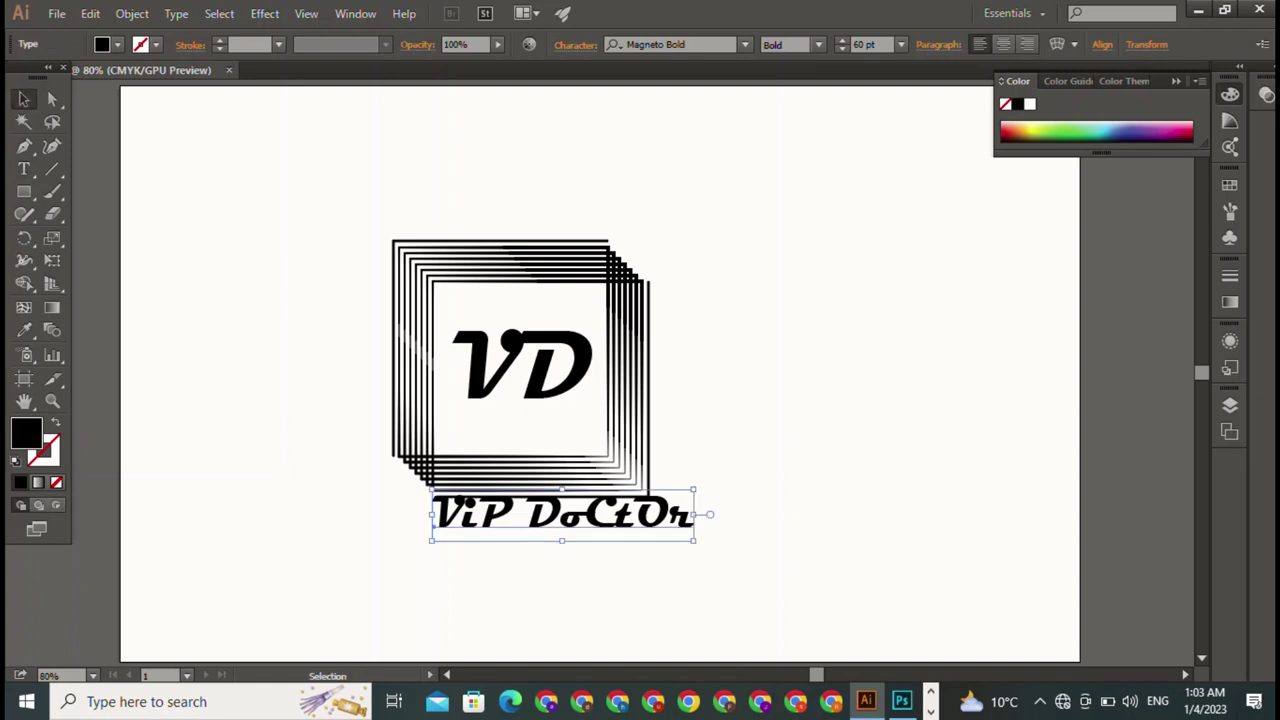
mouse_move(693, 491)
left_mouse_down()
mouse_move(538, 521)
mouse_move(519, 445)
left_mouse_up()
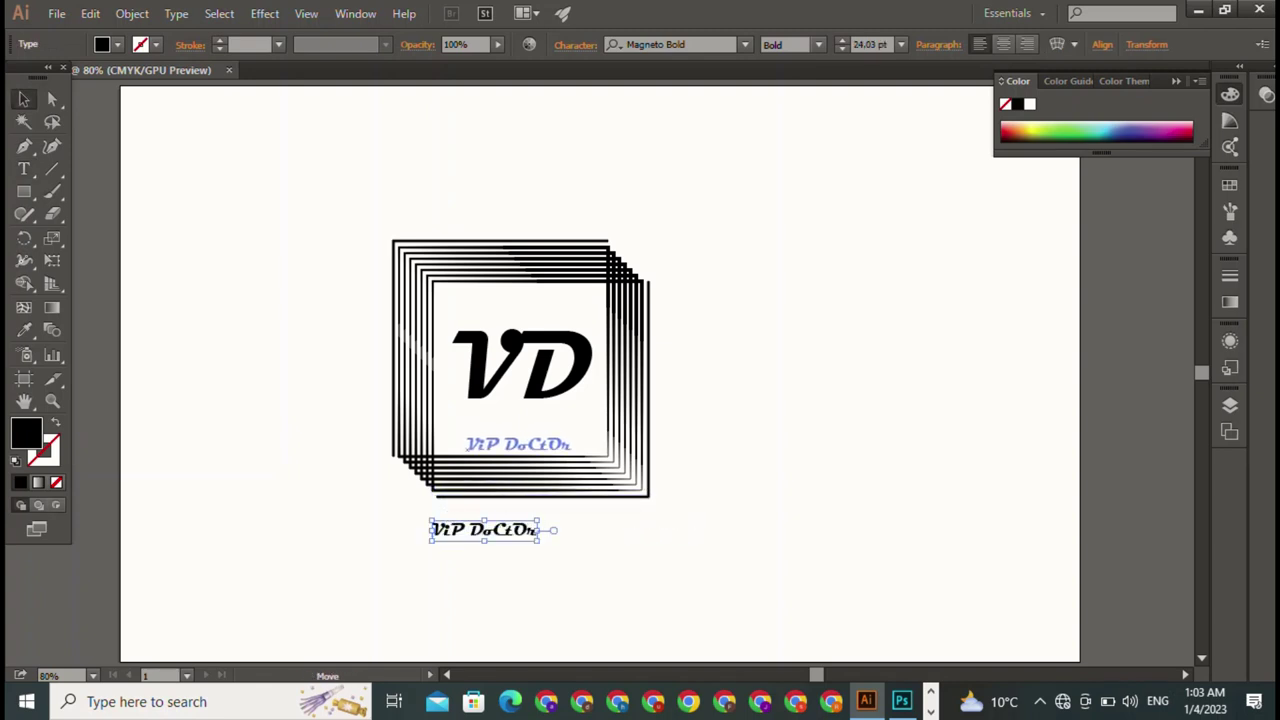
- Draw a line under VD and widen it into a uniform thick black bar
key("ctrl+shift+a")
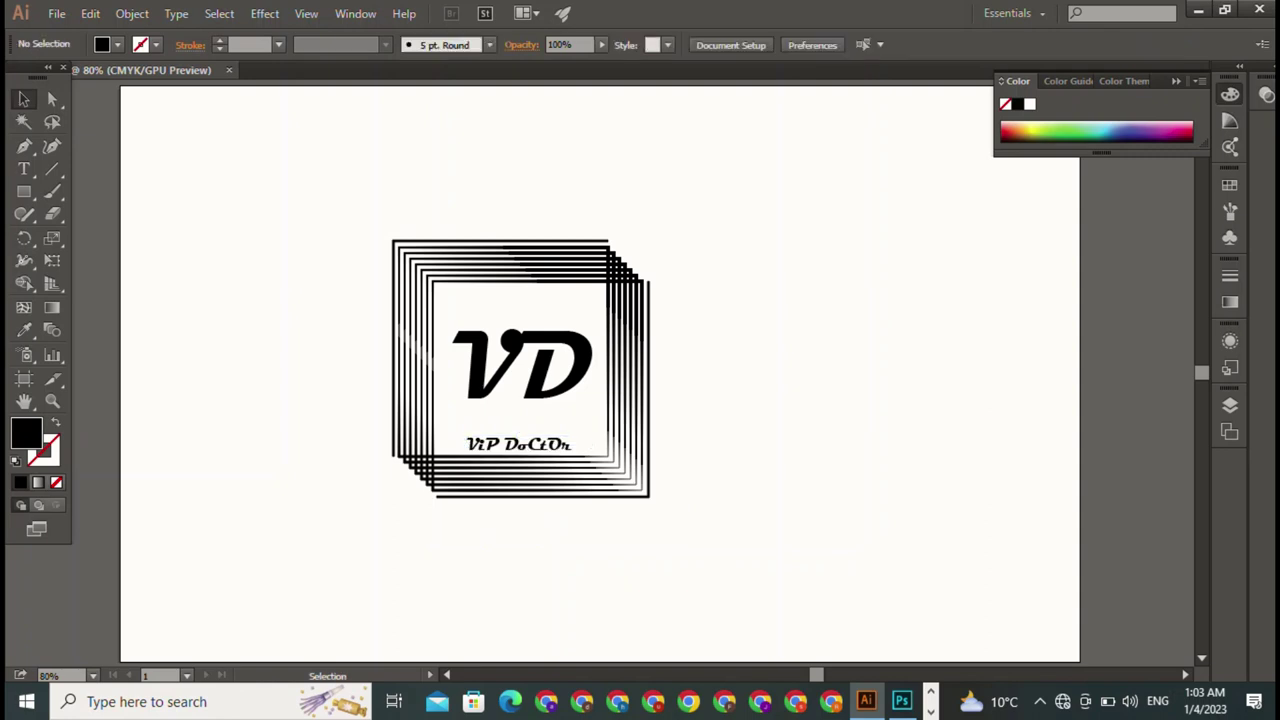
key("p")
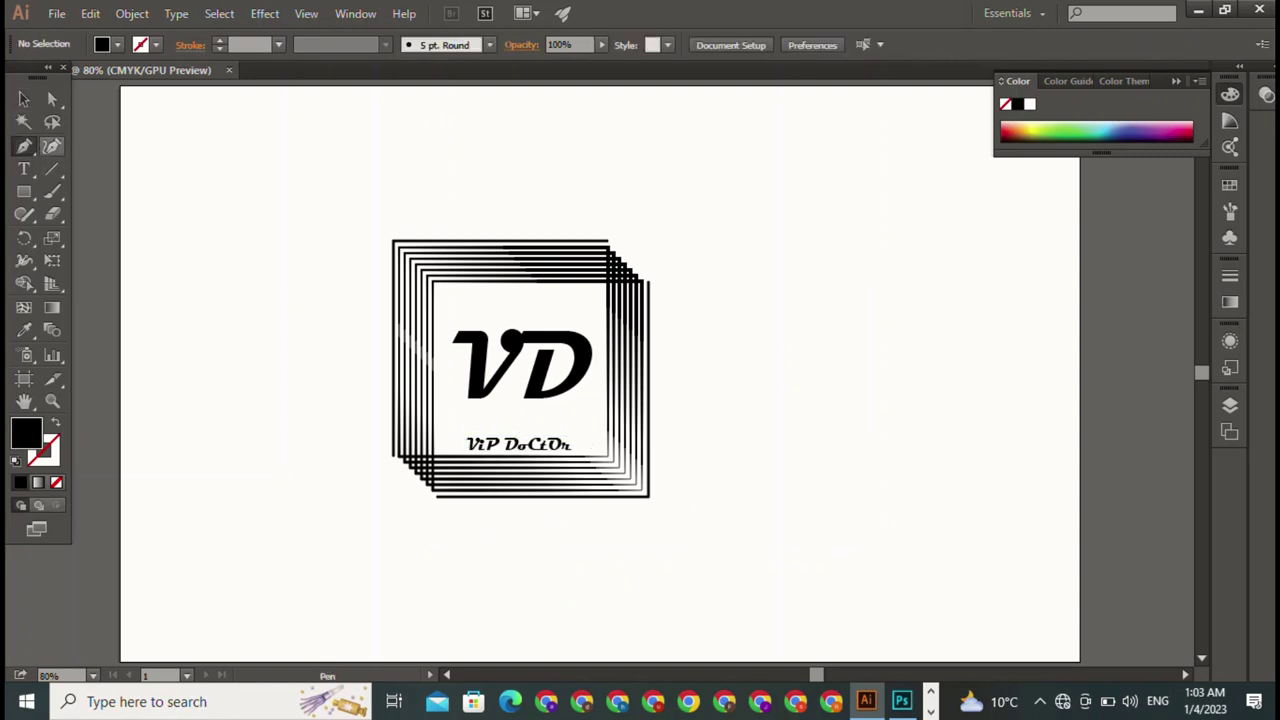
left_click(458, 415)
left_click(557, 415)
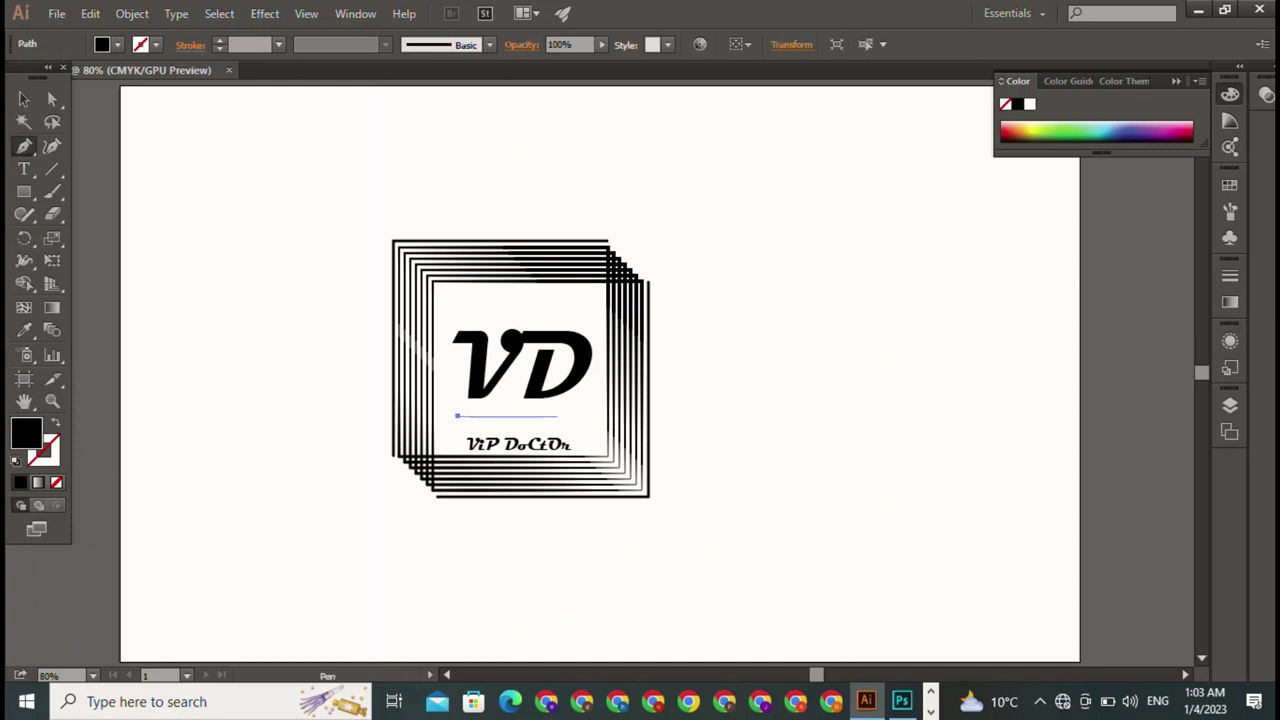
left_click(578, 415)
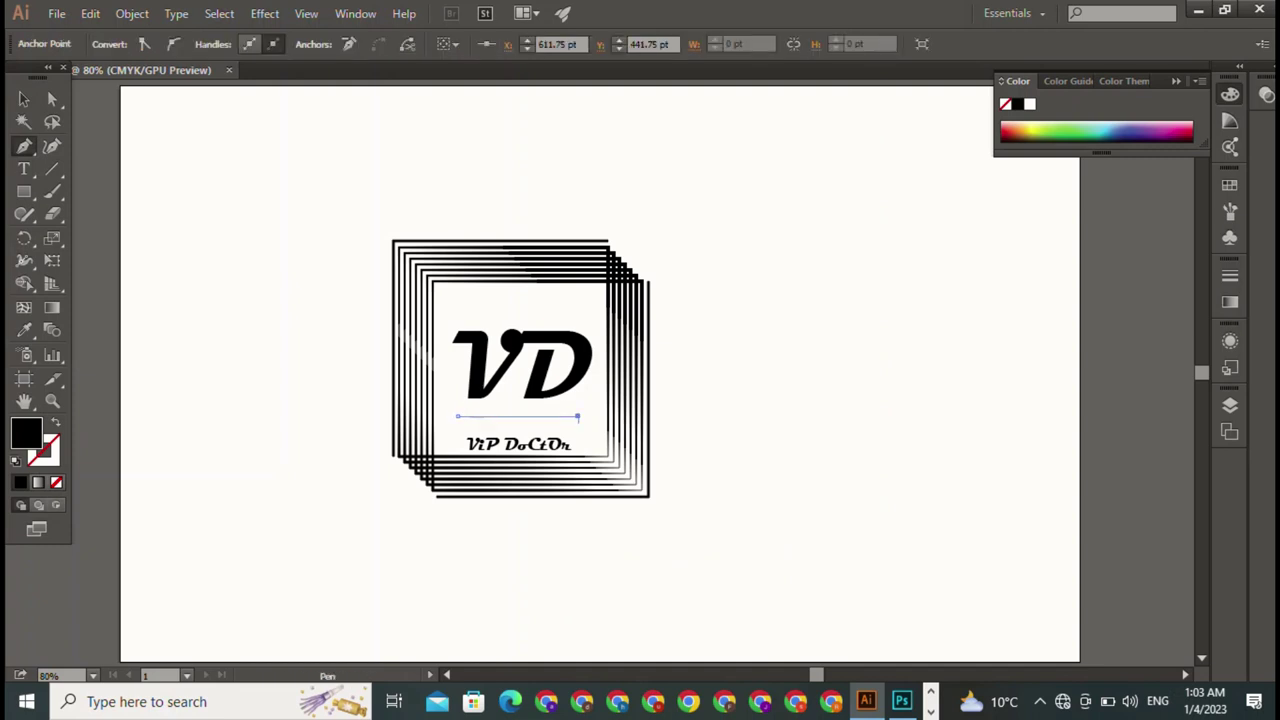
left_click_drag(578, 415, 578, 423)
key("ctrl+z")
left_click_drag(578, 415, 578, 423)
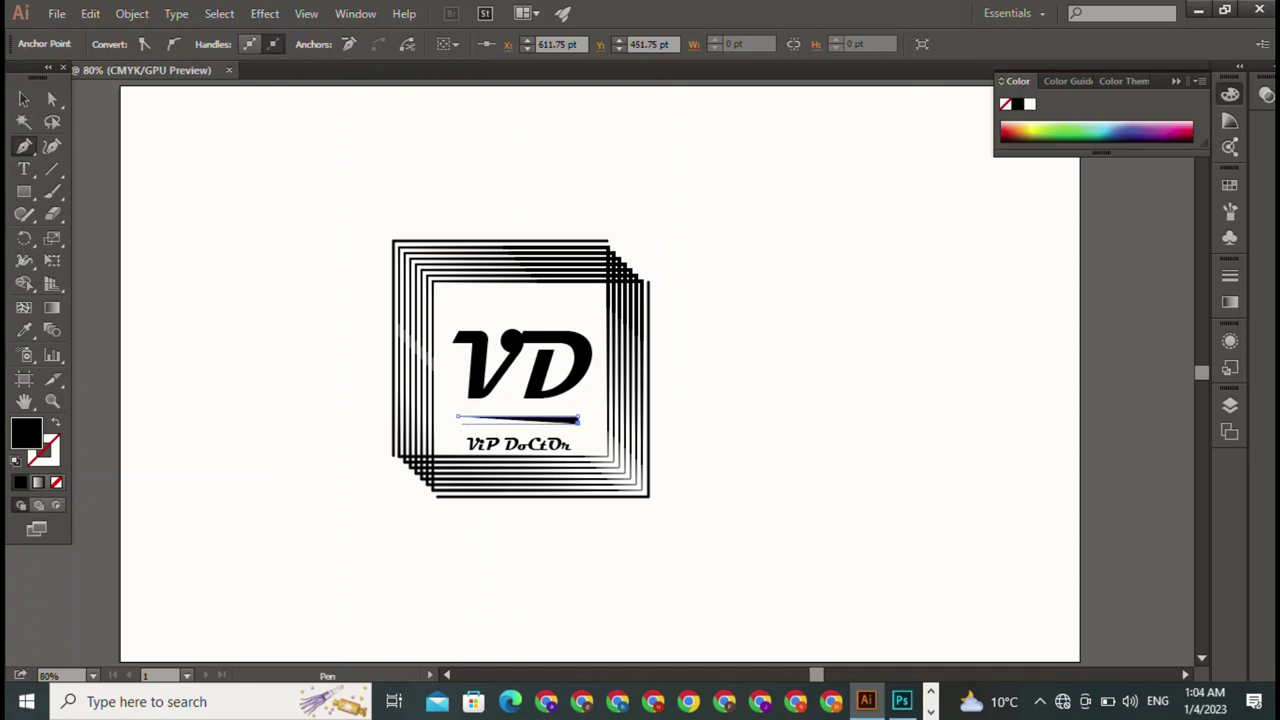
left_click_drag(457, 415, 457, 423)
key("v")
key("ctrl+shift+a")
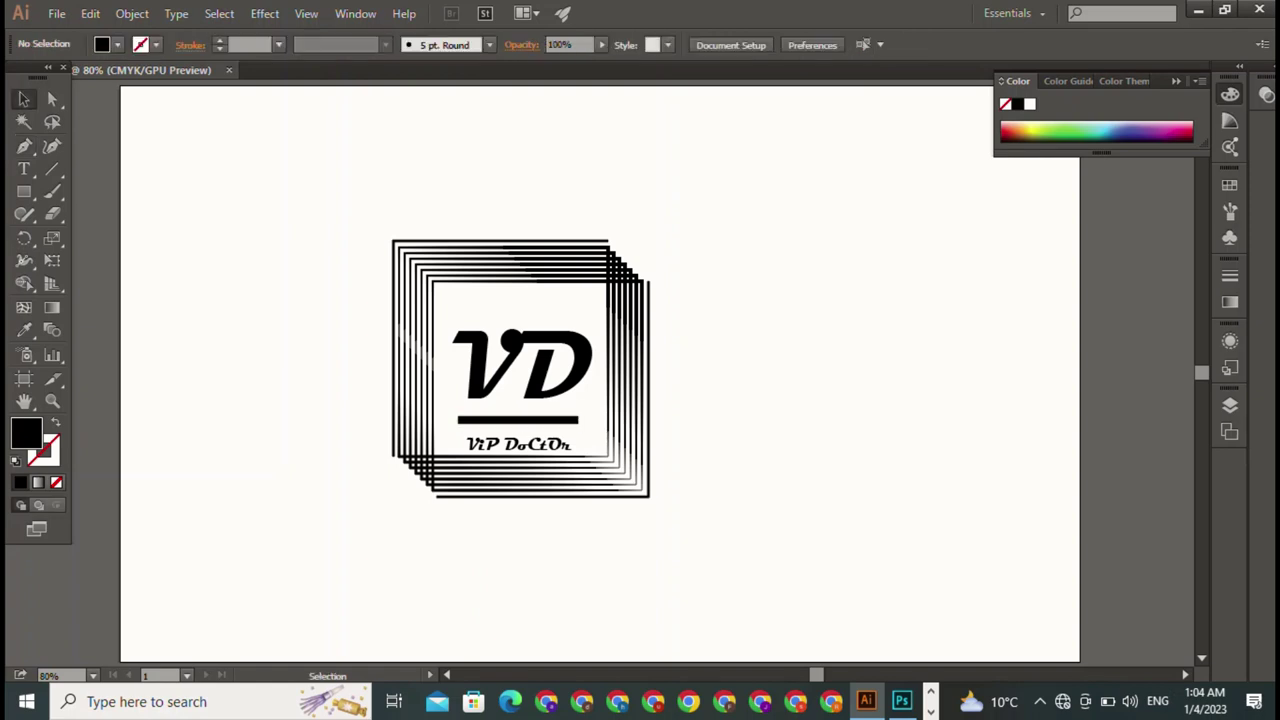
- Scale the VD monogram down to about 106.87 pt using its top and right handles
left_click(428, 380)
left_click(520, 365)
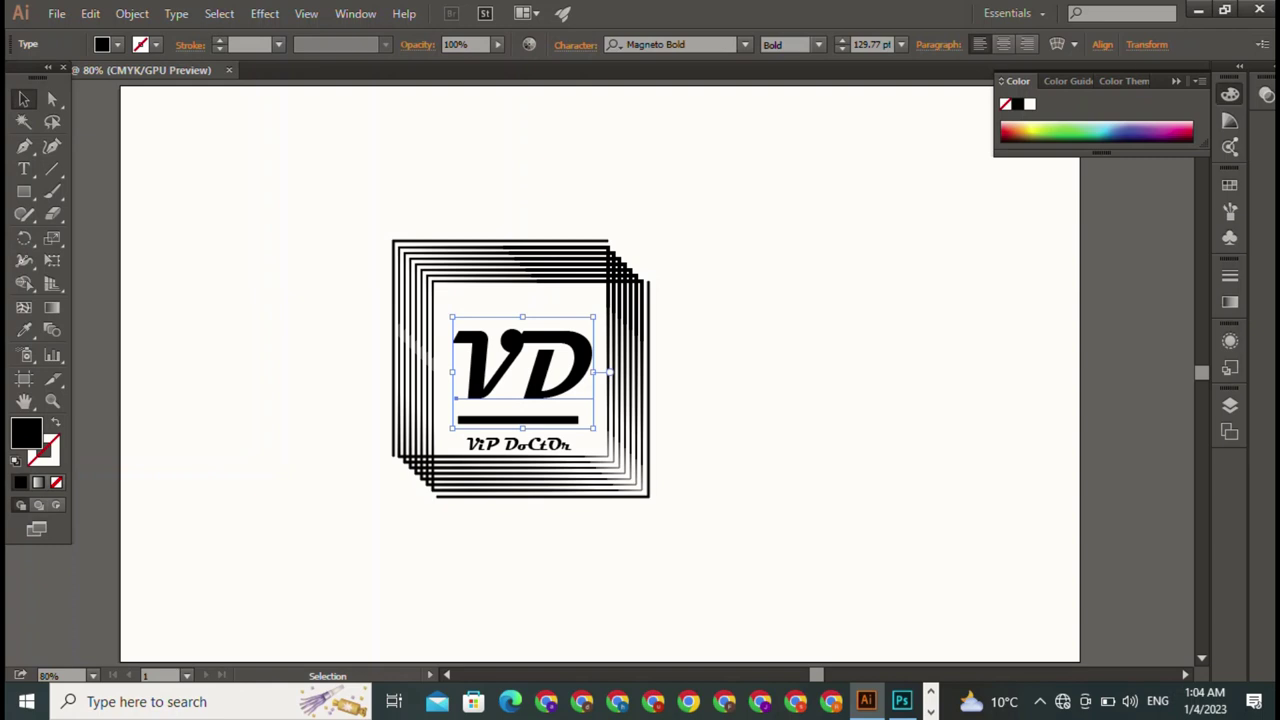
left_click_drag(522, 317, 522, 337)
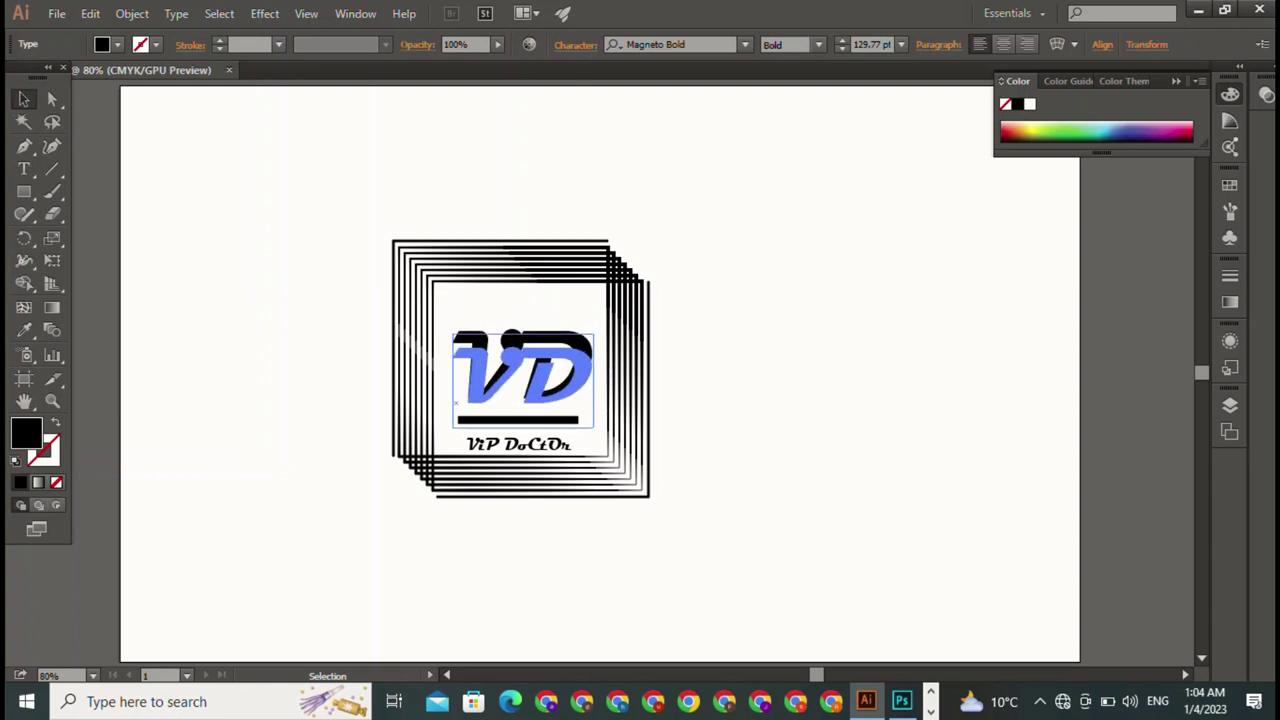
left_click_drag(594, 382, 524, 382)
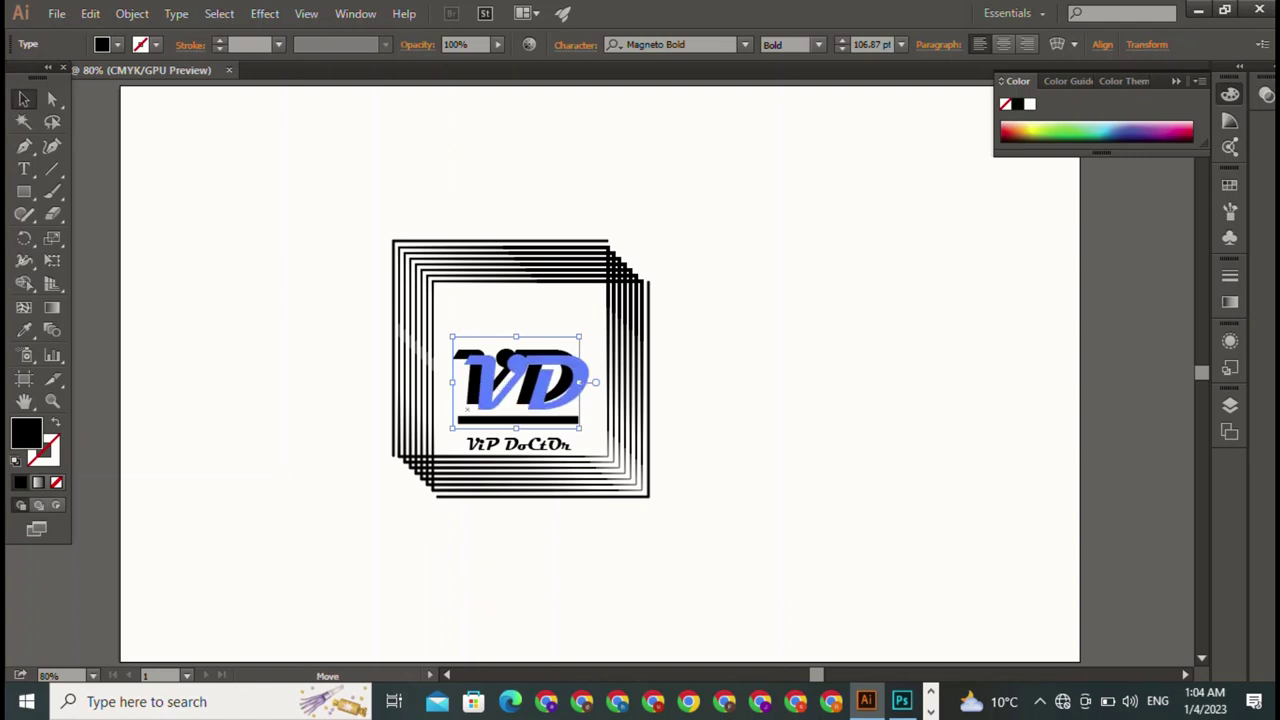